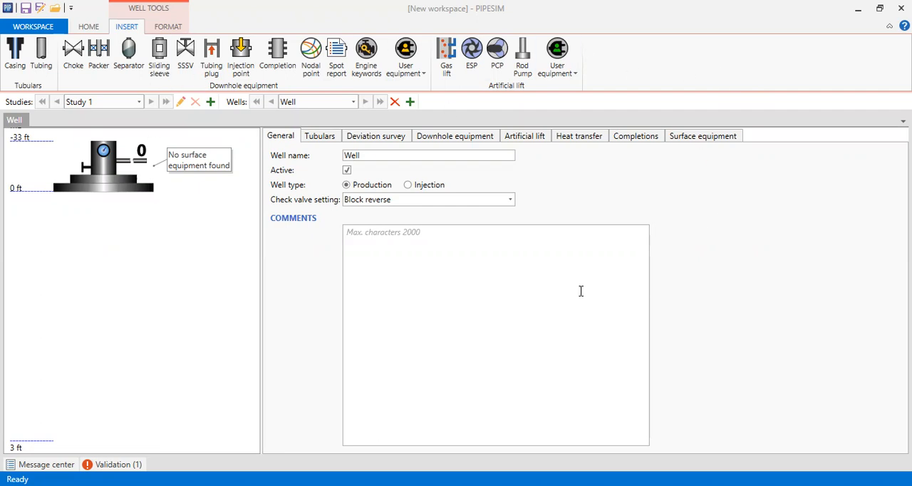
Step: Rename the well as Producer and check its available check valve settings
double_click(399, 156)
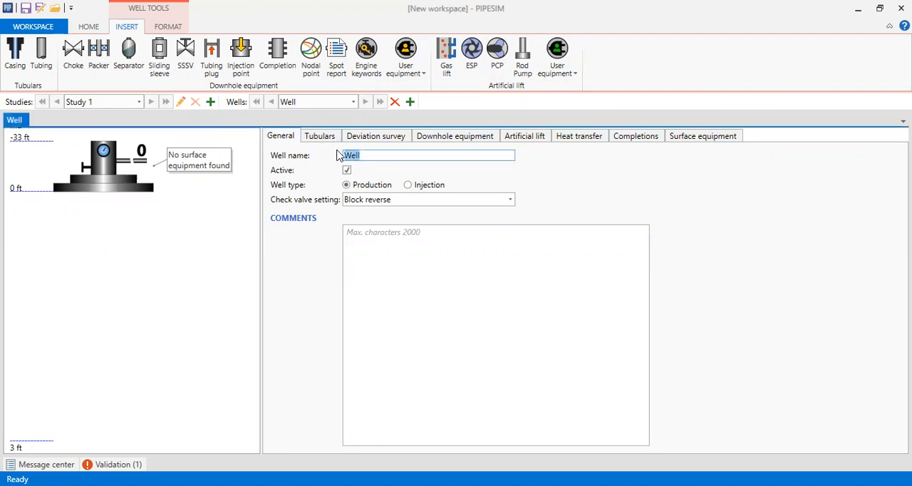
type("Producer")
left_click(361, 240)
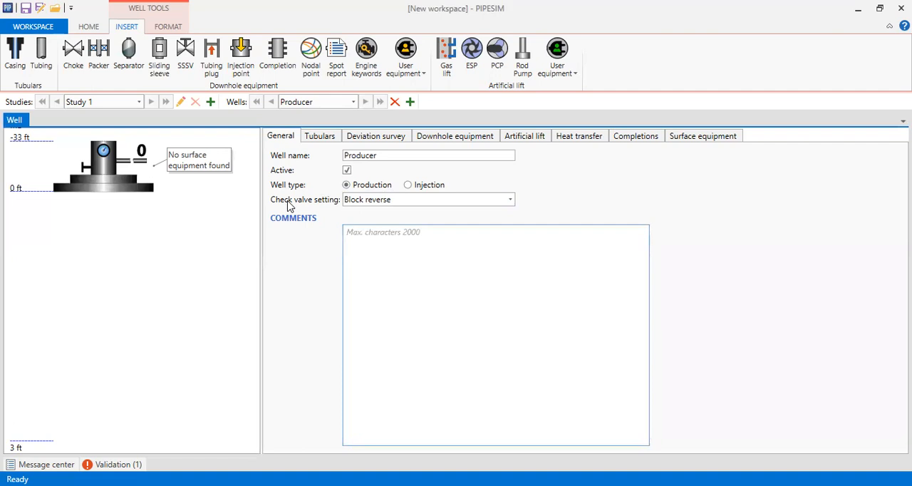
left_click(510, 201)
left_click(418, 241)
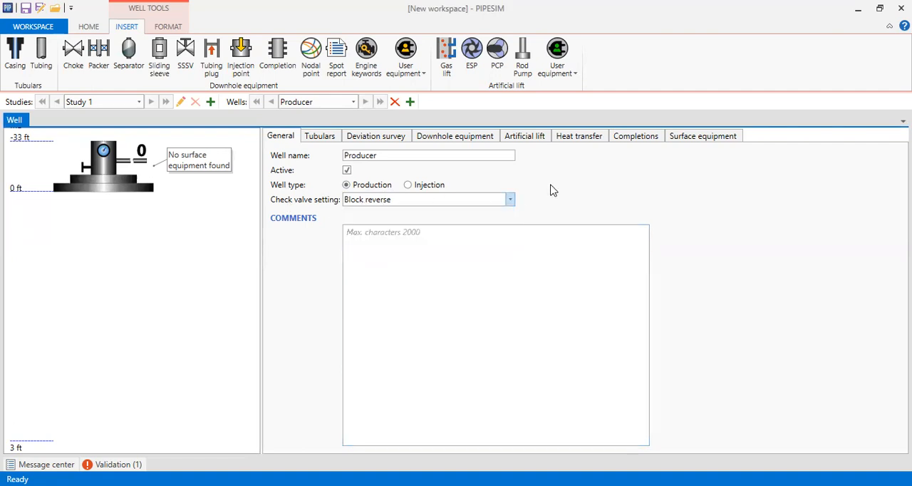
Step: Add a casing section to the well and name it Casing
left_click(321, 139)
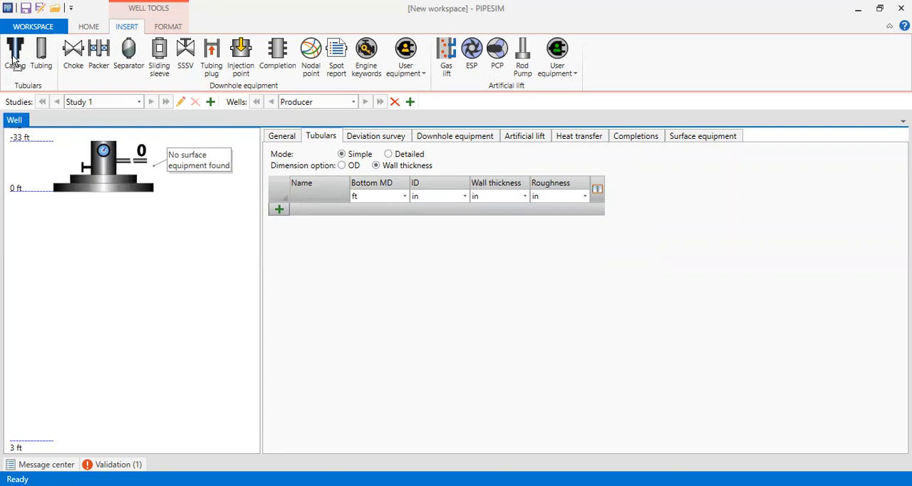
mouse_move(14, 60)
left_mouse_down()
mouse_move(101, 178)
mouse_move(152, 191)
left_mouse_up()
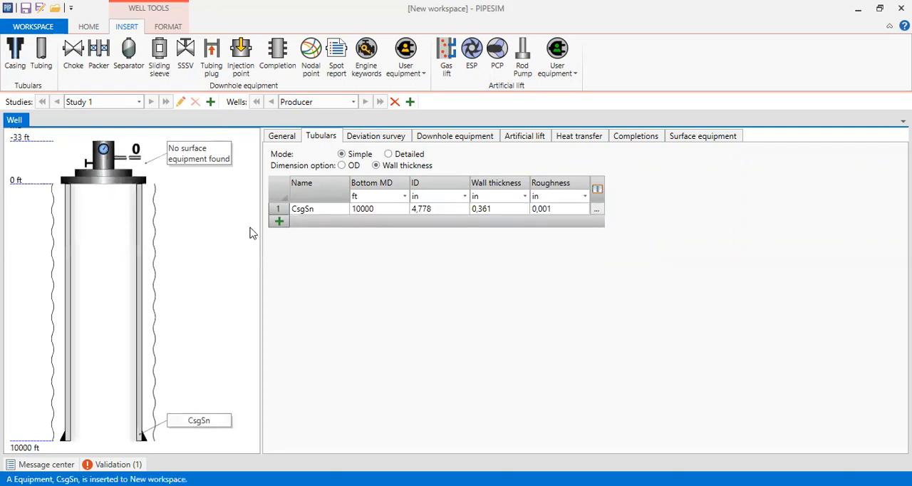
left_click(321, 208)
type("Casing")
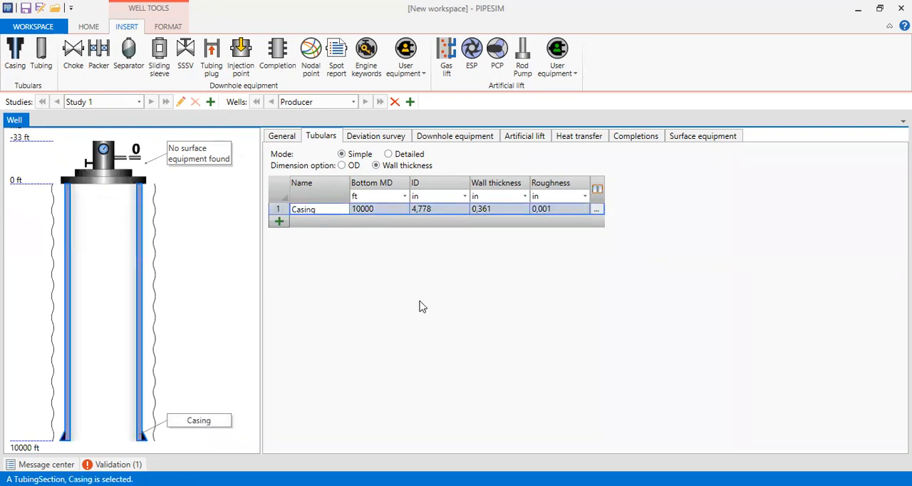
key("Return")
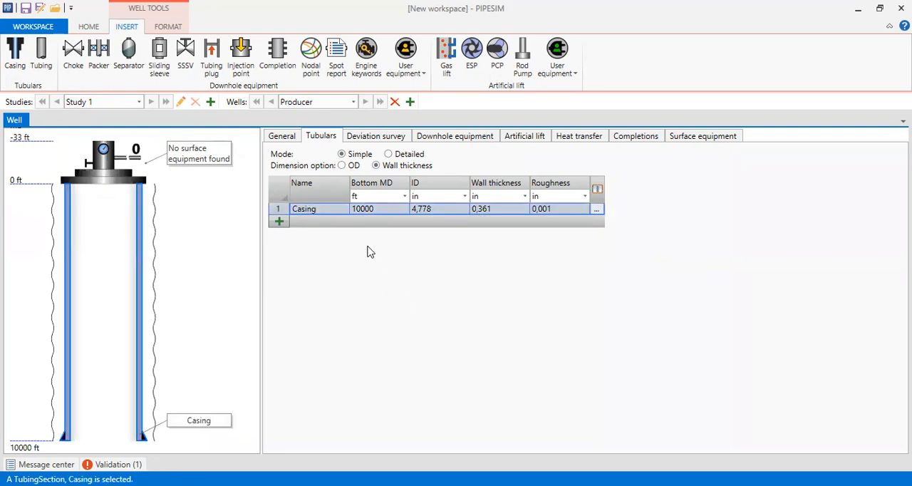
Step: Set the casing's inner diameter to 5,791 in and its wall thickness to 0,417 in
left_click(382, 210)
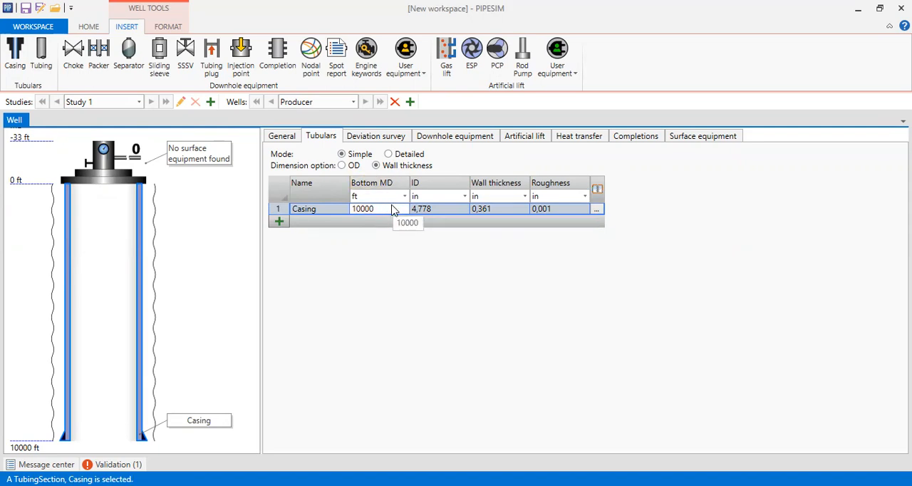
left_click(441, 207)
type("5,791")
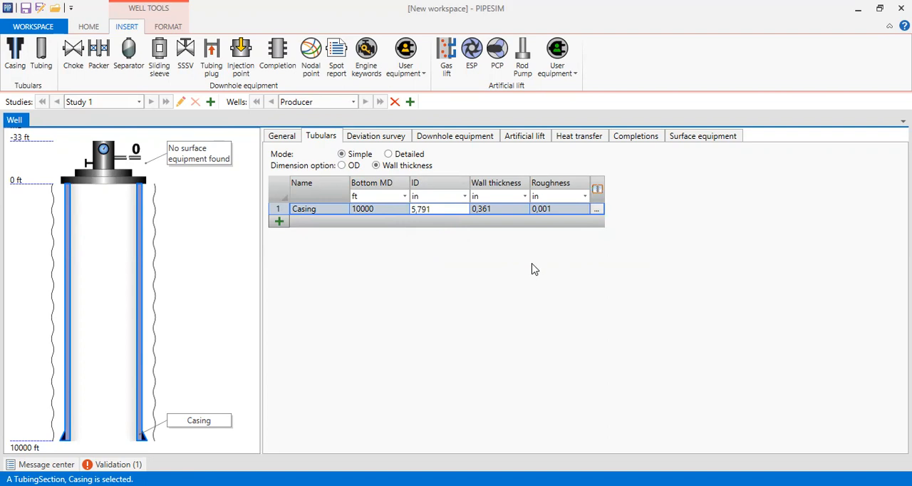
left_click(581, 313)
left_click(498, 208)
type("0,417")
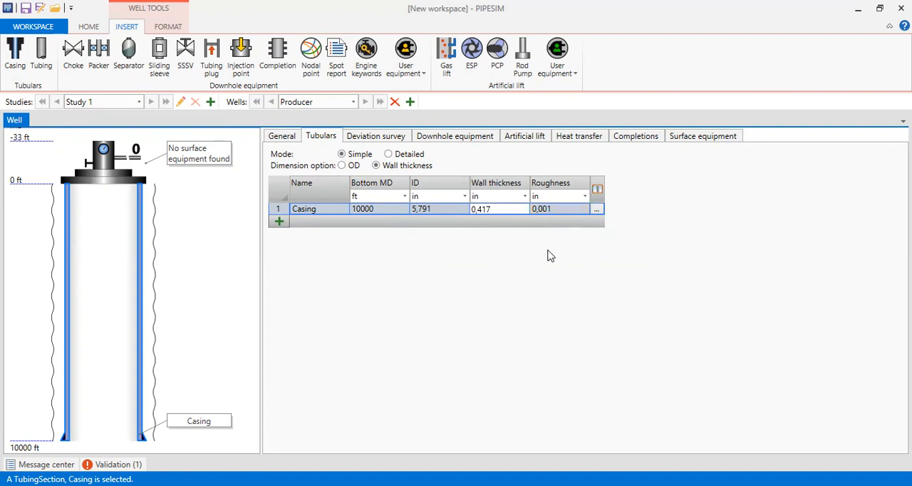
left_click(558, 277)
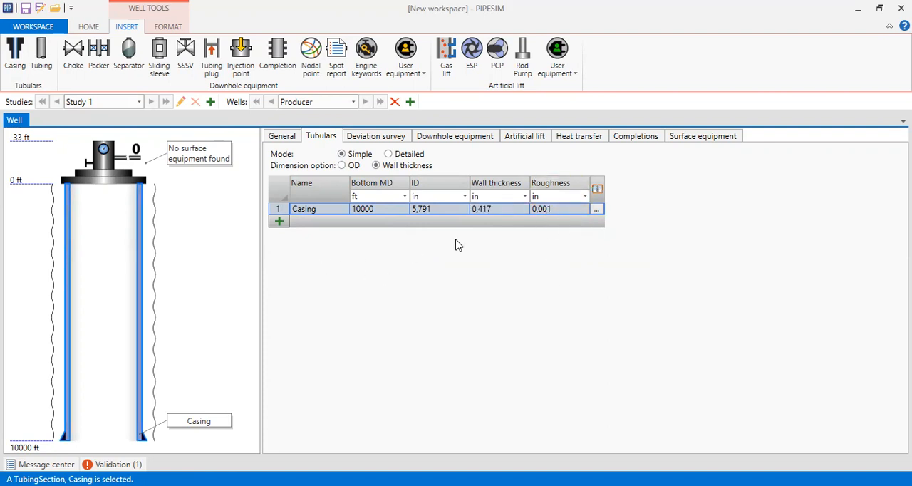
Step: Add a tubing section inside the casing and name it Tubing
left_click_drag(41, 56, 117, 180)
left_click(303, 222)
left_click(305, 222)
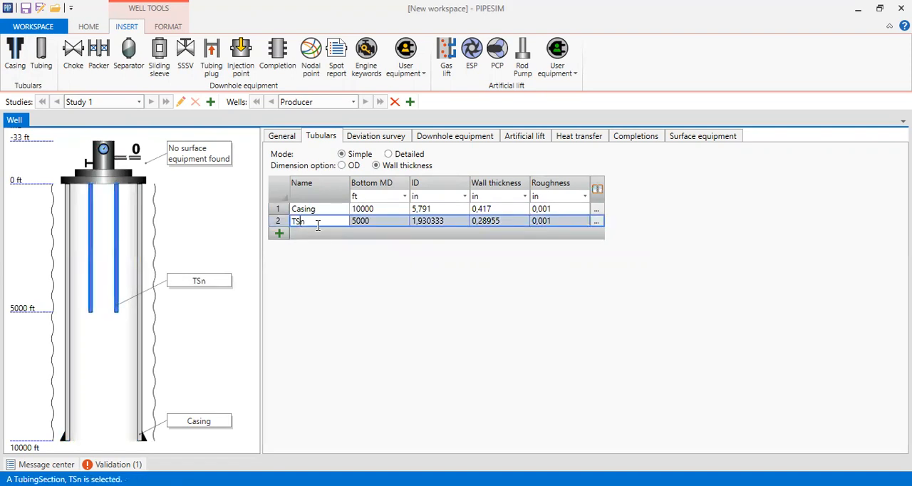
key("BackSpace")
key("BackSpace")
type("ubing")
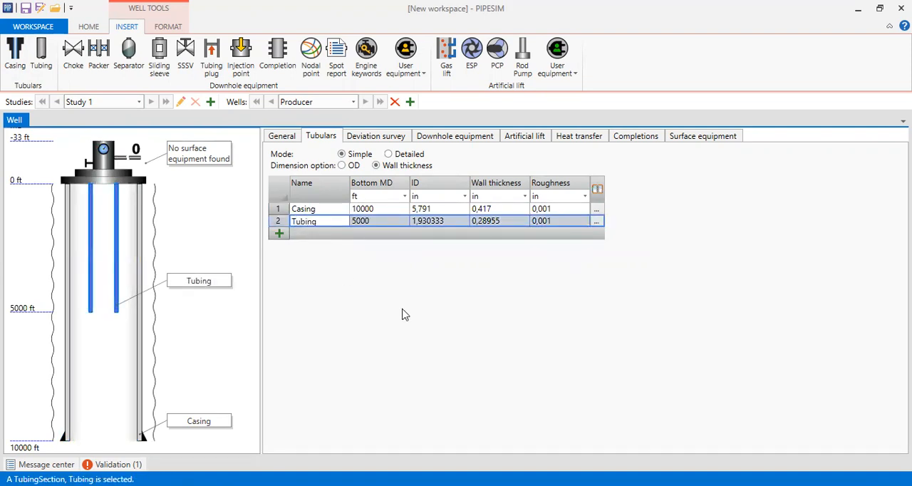
key("Return")
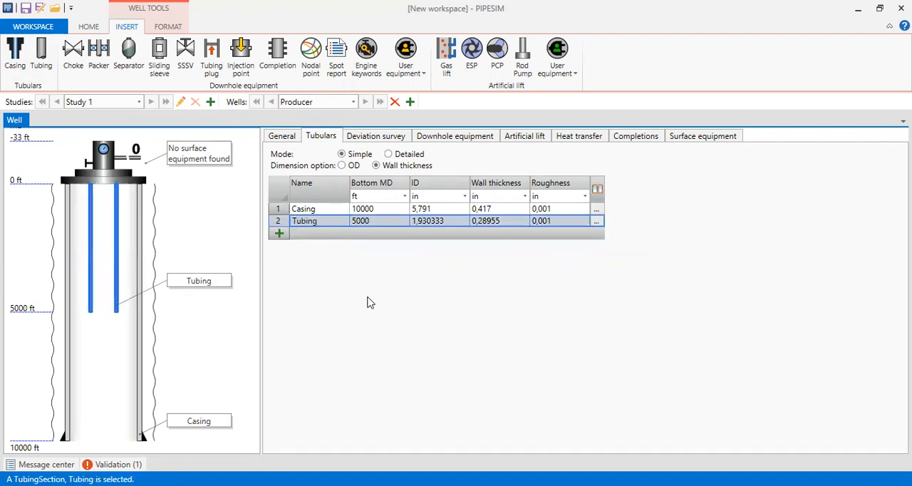
Step: Set the tubing's bottom MD to 8372 ft, inner diameter to 3,548 in and wall thickness to 0,226 in
left_click(377, 222)
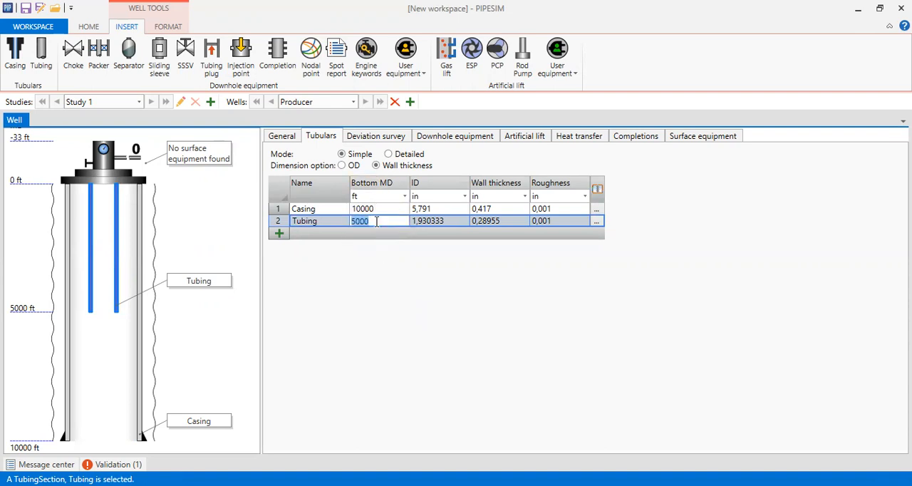
type("8372")
left_click(446, 222)
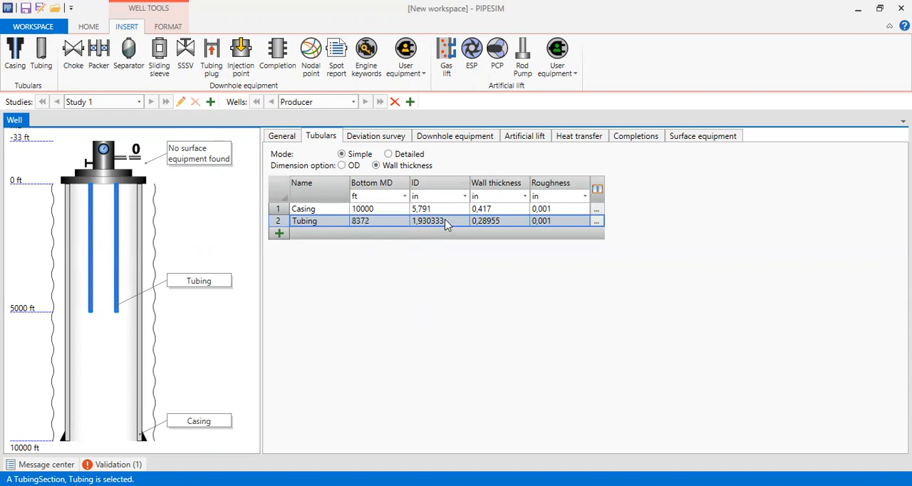
left_click(452, 221)
type("3")
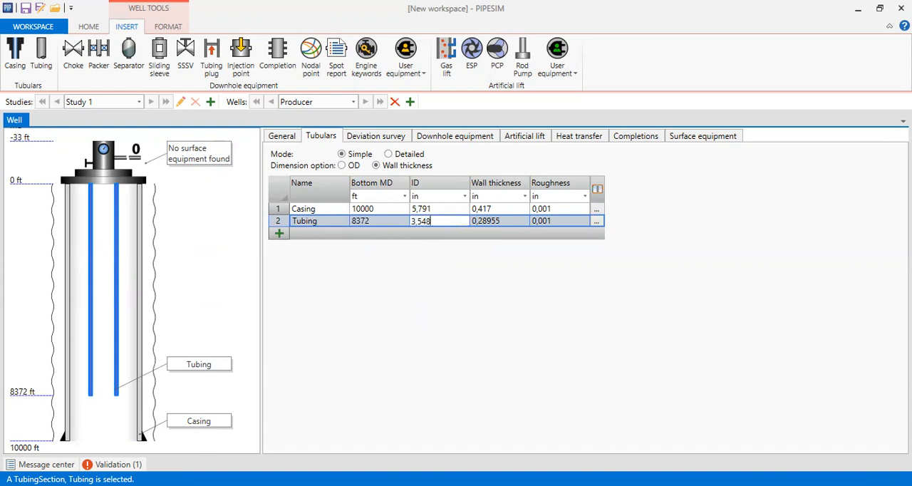
type(",548")
left_click(492, 221)
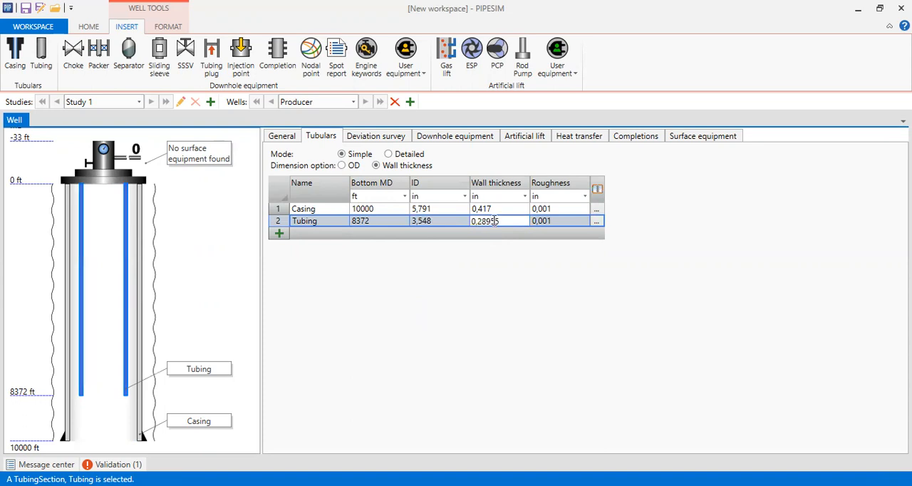
left_click_drag(479, 222, 520, 222)
type("226")
left_click(551, 286)
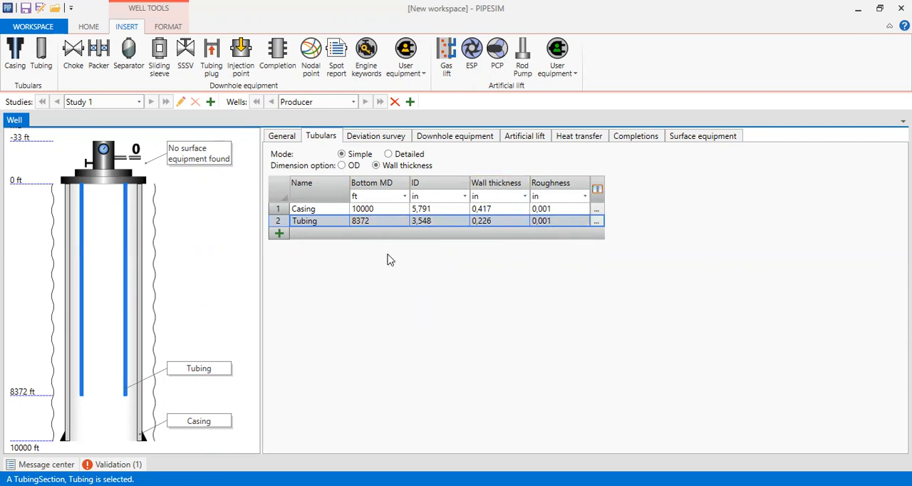
Step: Set the well's deviation survey type to 2D
left_click(379, 142)
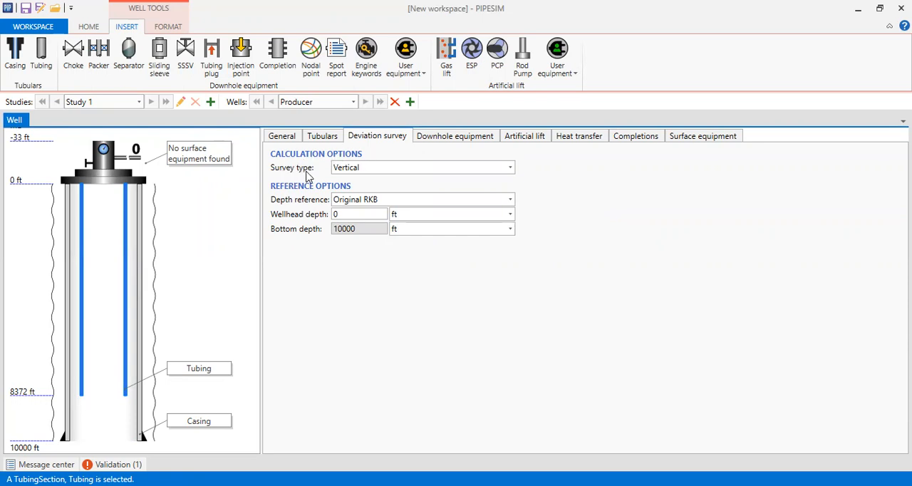
left_click(511, 169)
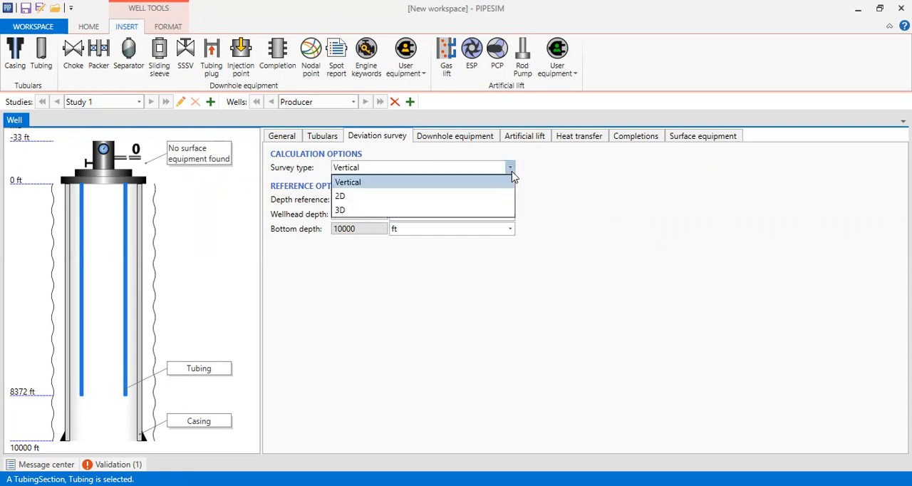
left_click(365, 196)
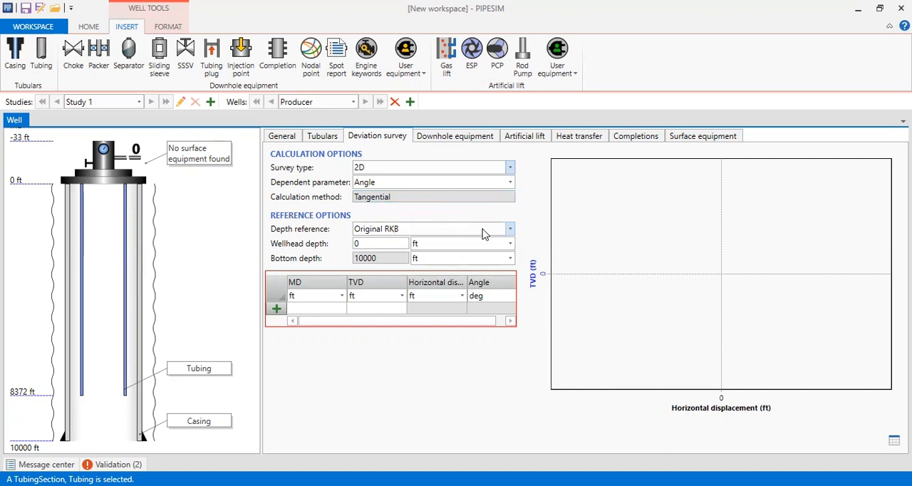
Step: Start the deviation survey table with a station at MD 0 and TVD 0 ft, and add four empty rows
left_click(279, 313)
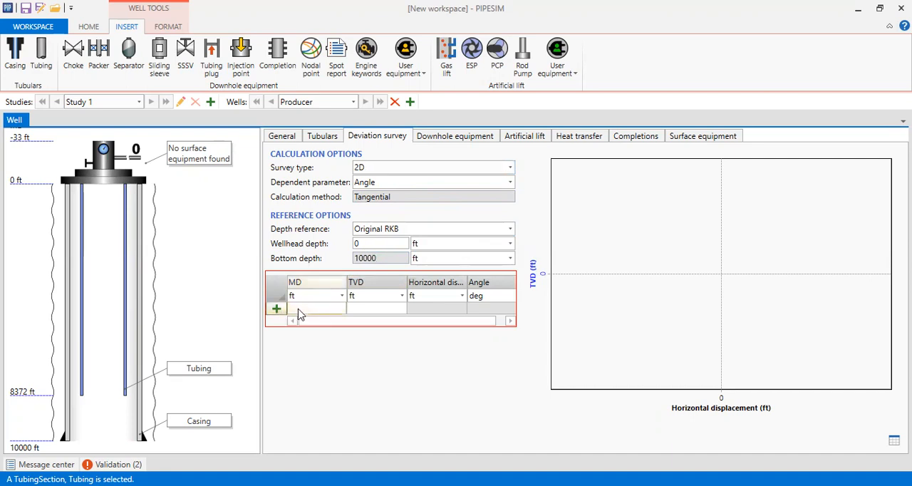
left_click(369, 310)
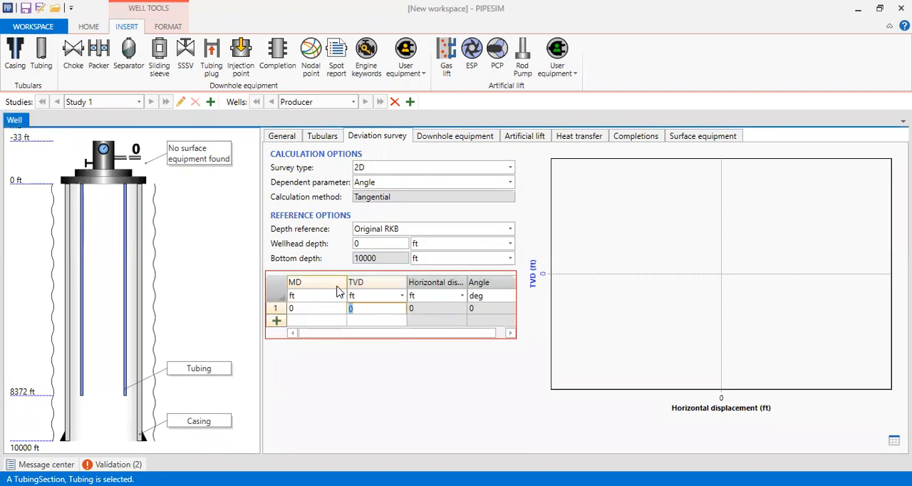
left_click(277, 322)
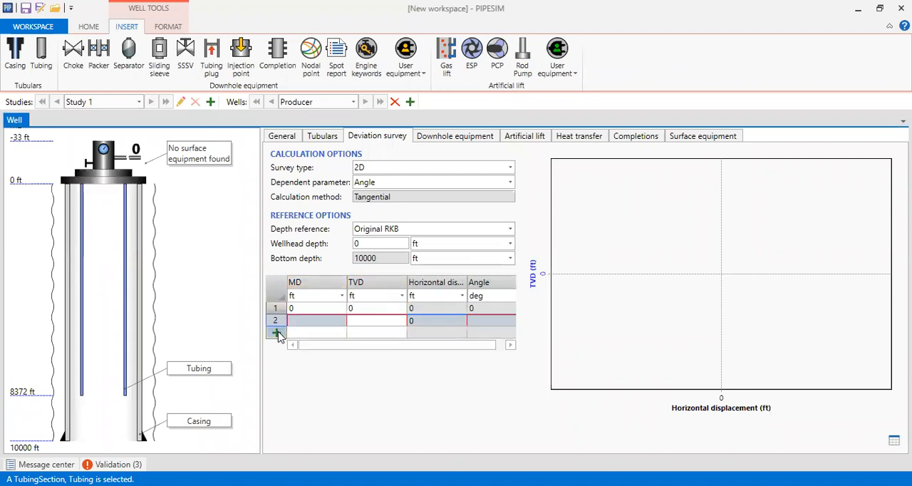
left_click(277, 331)
left_click(277, 344)
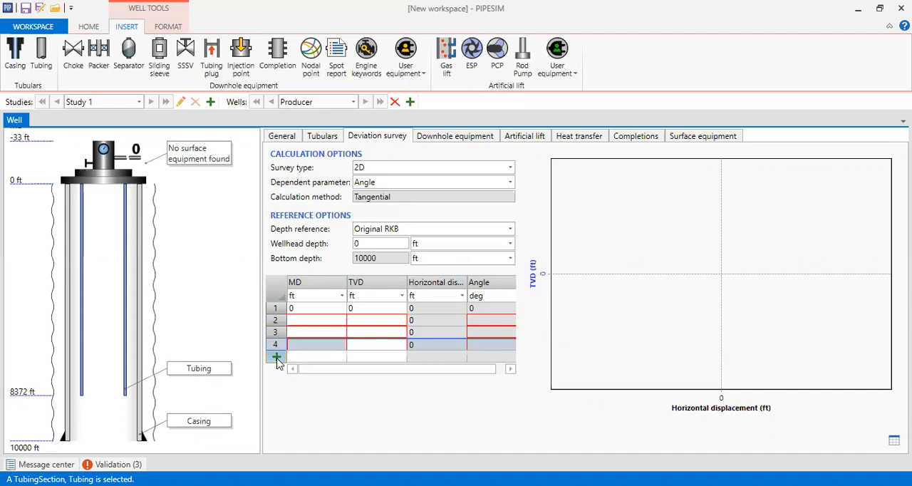
left_click(277, 356)
Step: Enter MD 1000 ft and TVD 1000 ft for the second survey station
left_click(319, 323)
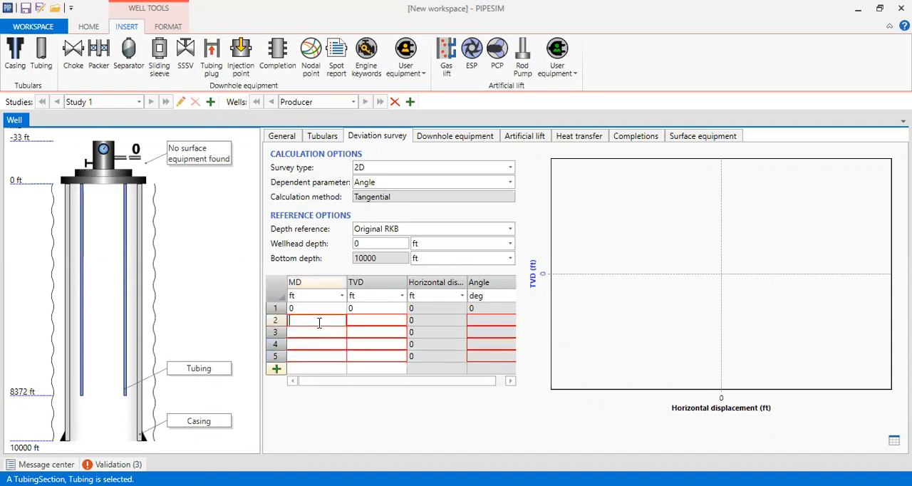
type("1000")
key("Return")
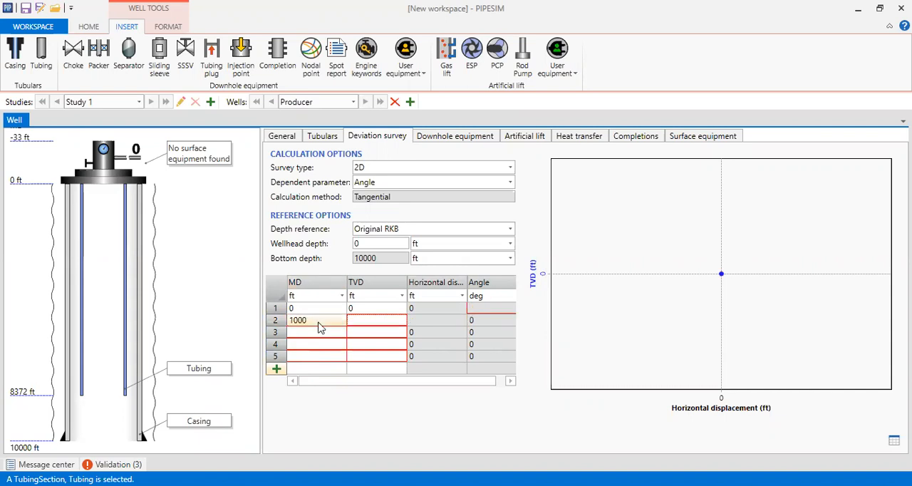
left_click(370, 320)
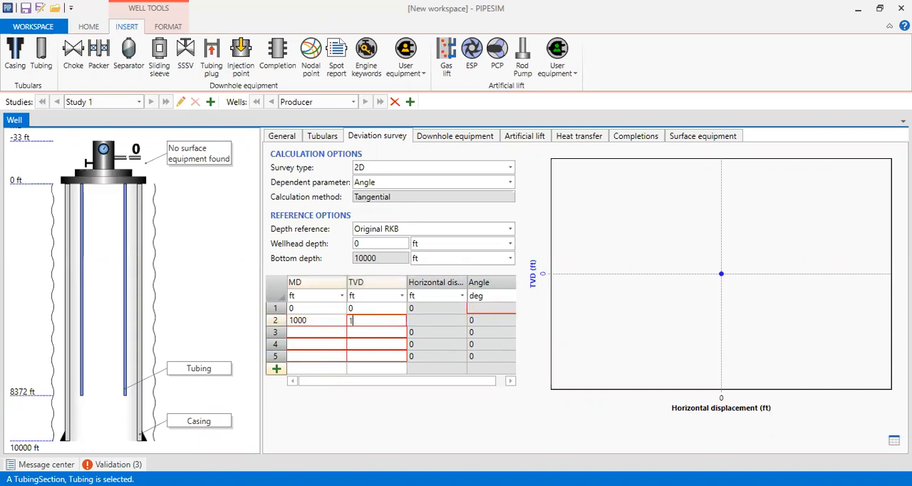
Step: Enter MD 1700 ft and TVD 1700 ft for the third survey station
left_click(325, 337)
type("170")
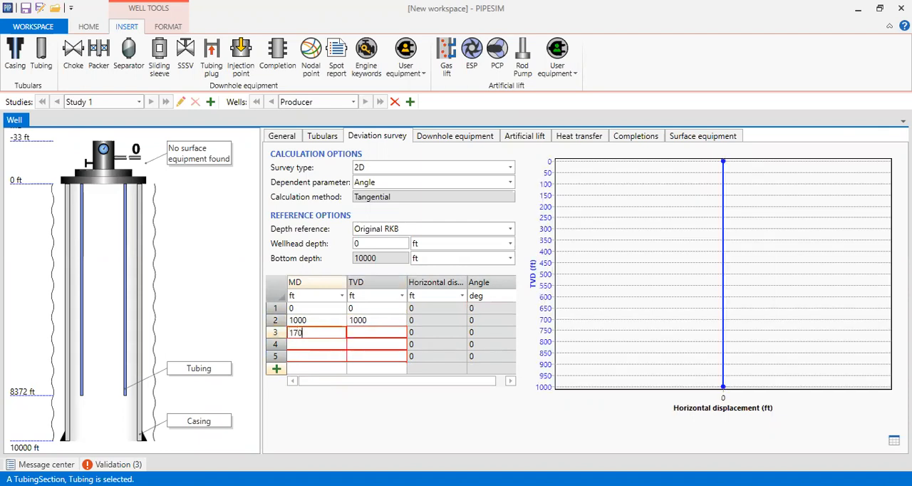
type("0")
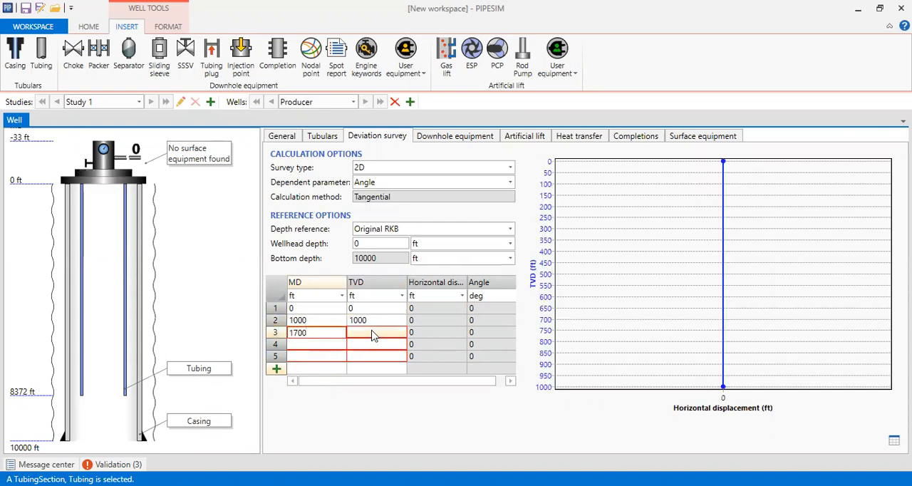
left_click(370, 332)
type("1700")
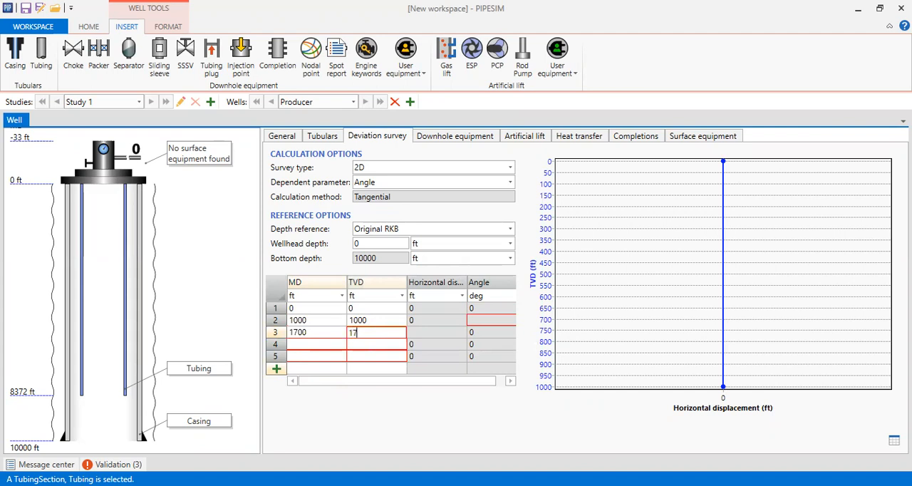
Step: Enter MD 2811,9 ft and TVD 2700 ft for the fourth survey station
left_click(305, 345)
type("2811,9")
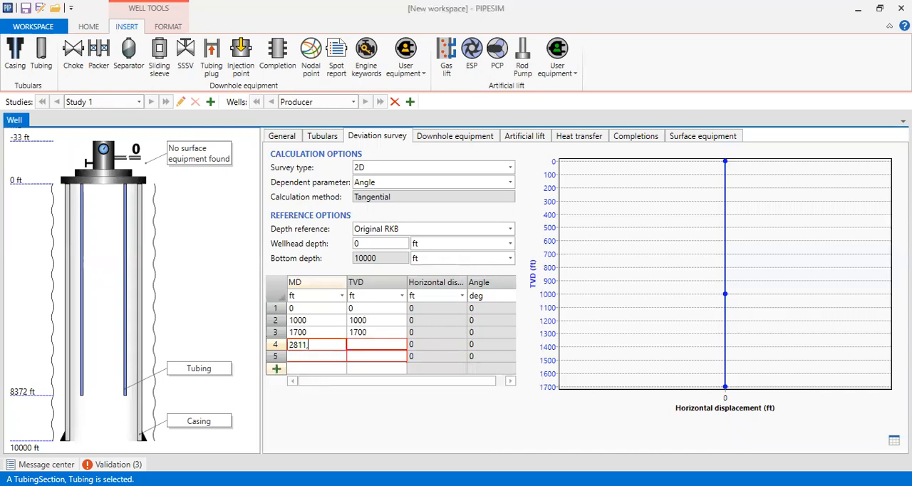
left_click(367, 346)
type("2700")
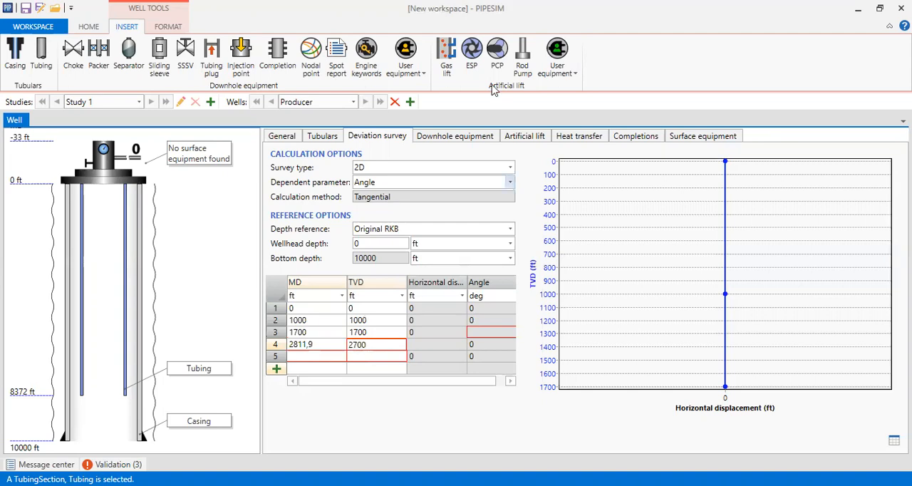
left_click(327, 358)
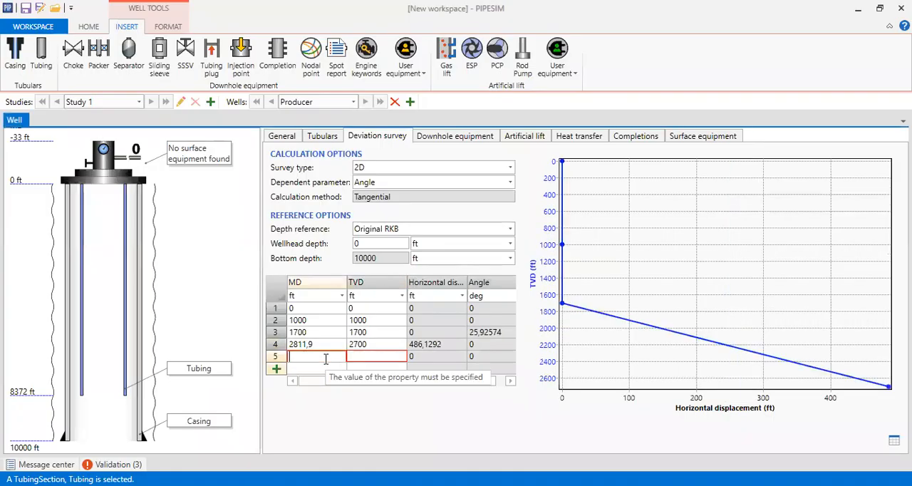
Step: Enter MD 3923,8 ft and TVD 3700 ft for the fifth survey station, and add three empty rows
type("3923,8")
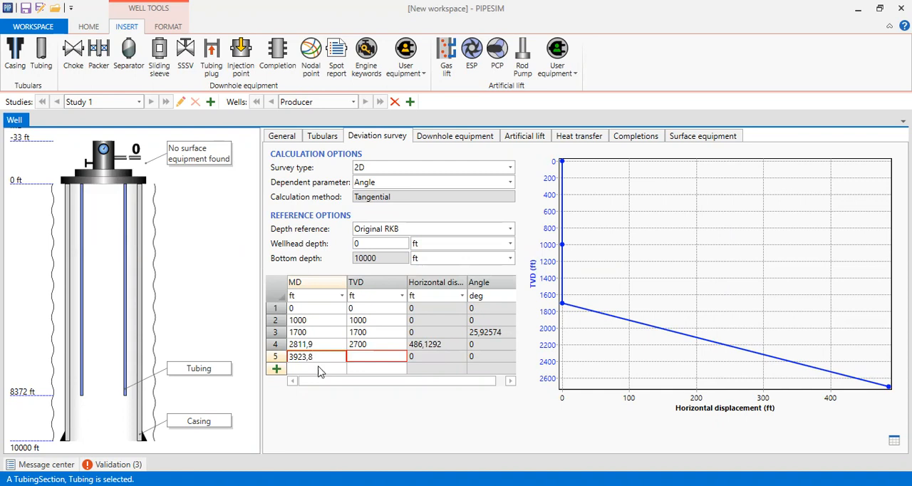
left_click(372, 356)
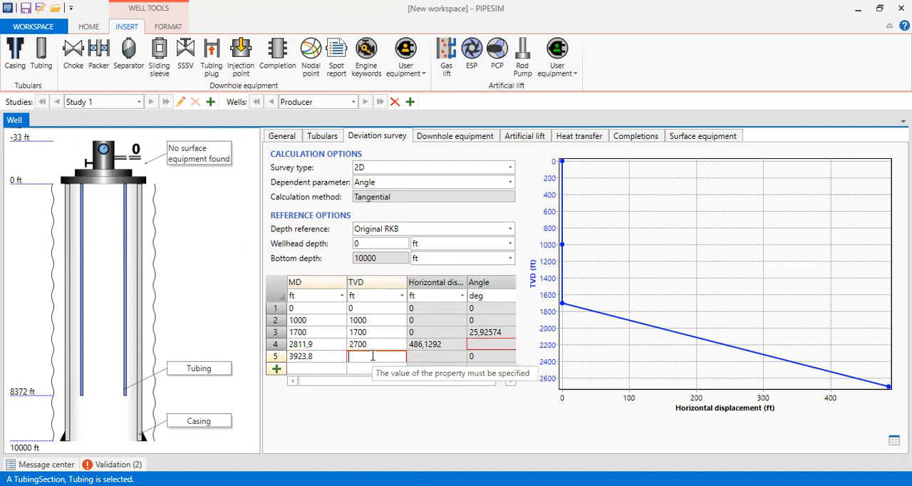
type("3700")
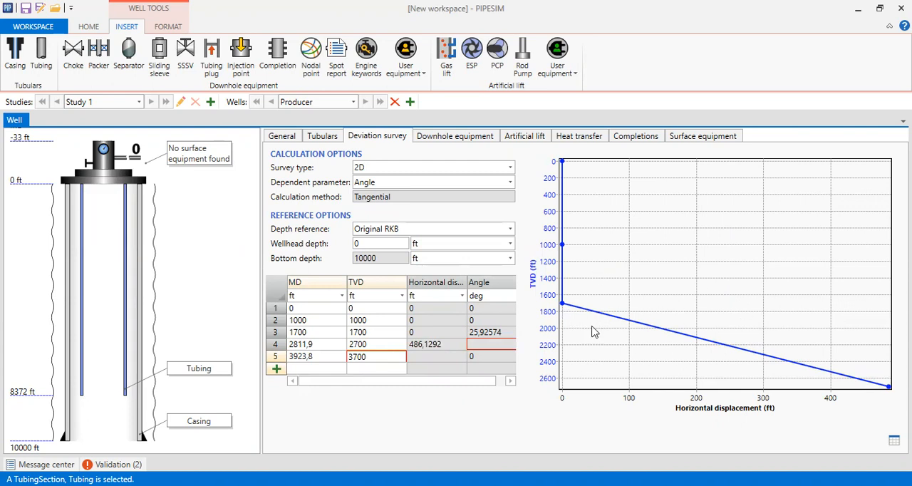
left_click(276, 370)
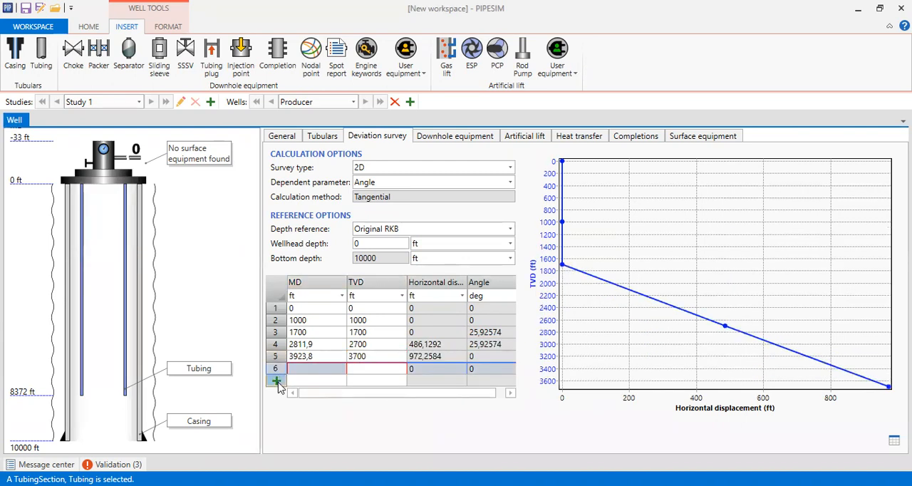
left_click(278, 381)
left_click(276, 393)
Step: Enter MD 5035,8 ft and TVD 4700 ft for the sixth survey station
left_click(315, 367)
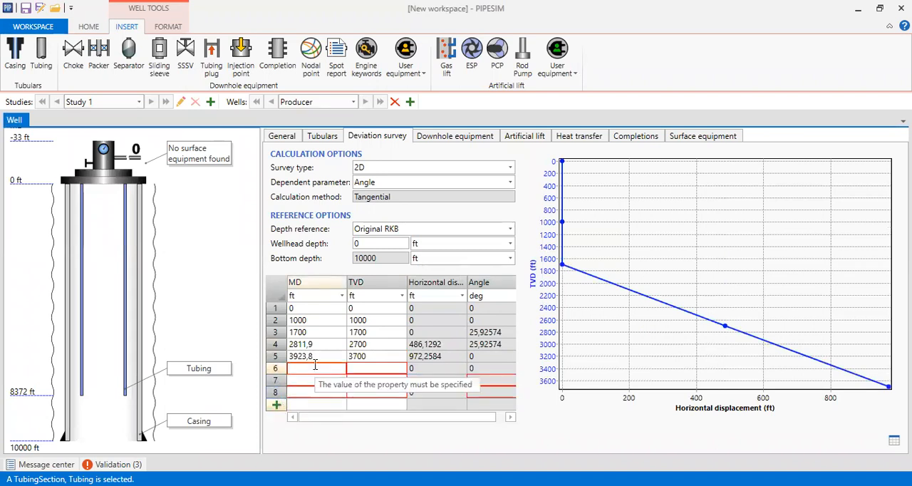
type("5035,8")
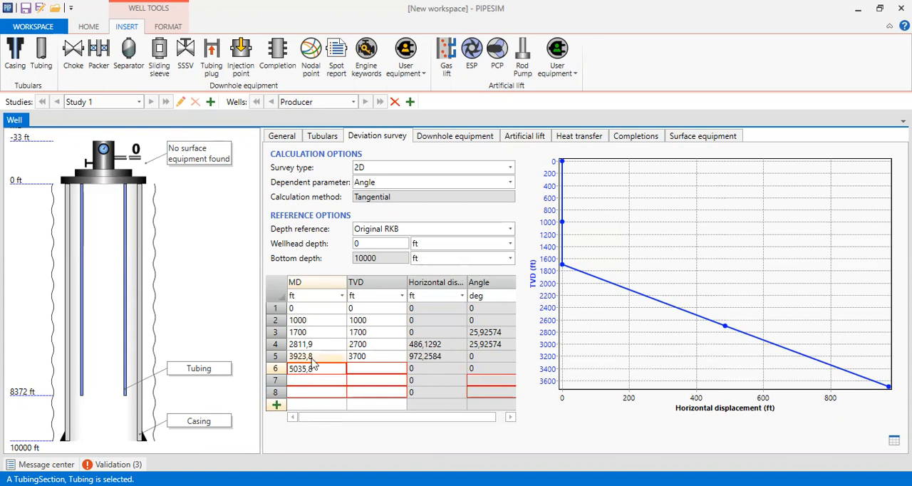
left_click(366, 368)
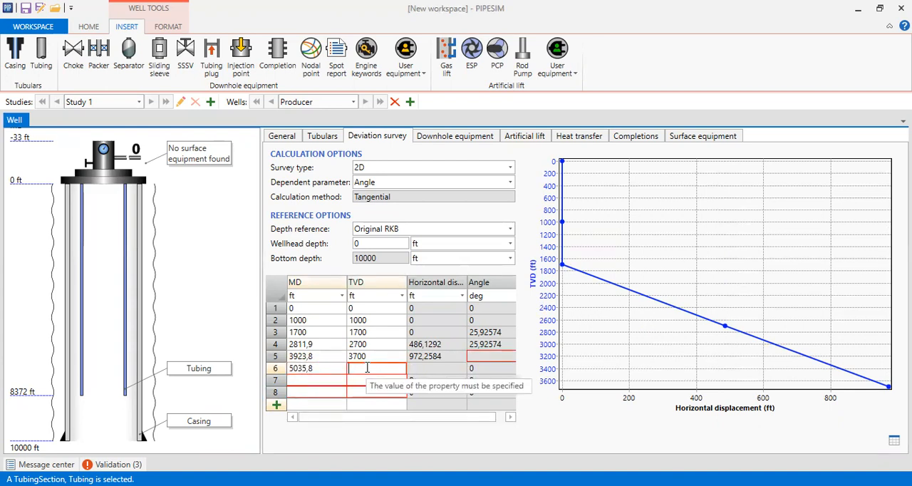
type("4700")
Step: Enter MD 6147,7 ft and TVD 5700 ft for the seventh survey station
left_click(326, 382)
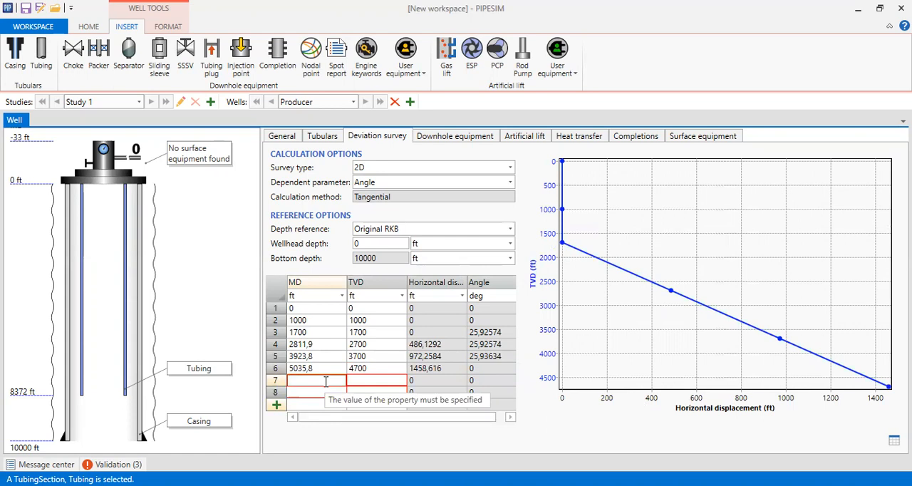
type("6147,7")
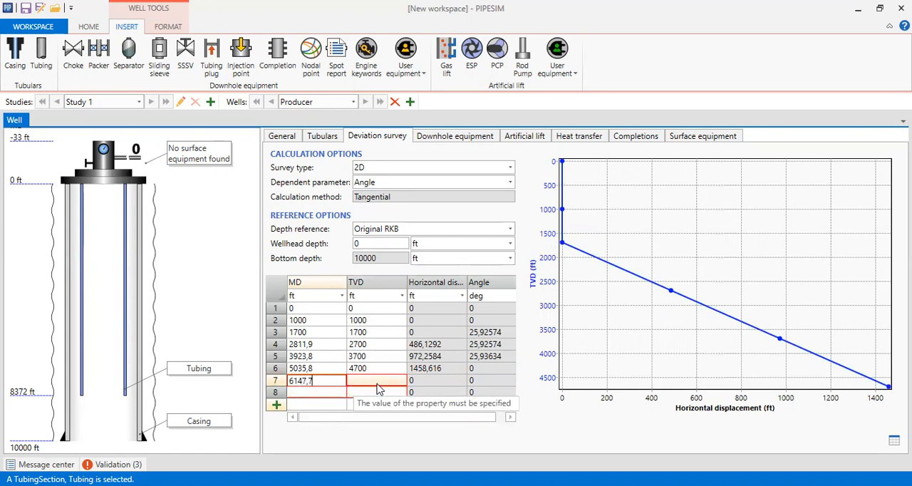
left_click(377, 383)
type("5700")
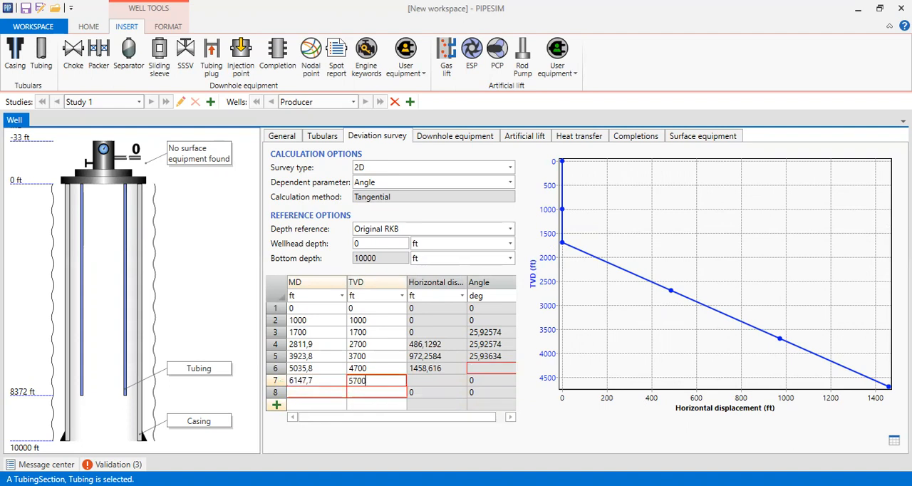
Step: Enter MD 7259,6 ft and TVD 6700 ft for the eighth survey station, and add three empty rows
left_click(308, 392)
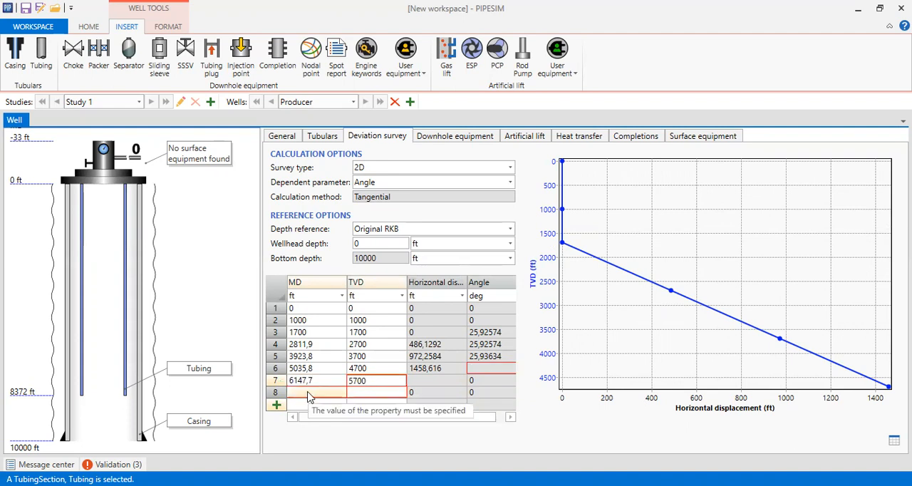
type("7259,6")
key("Tab")
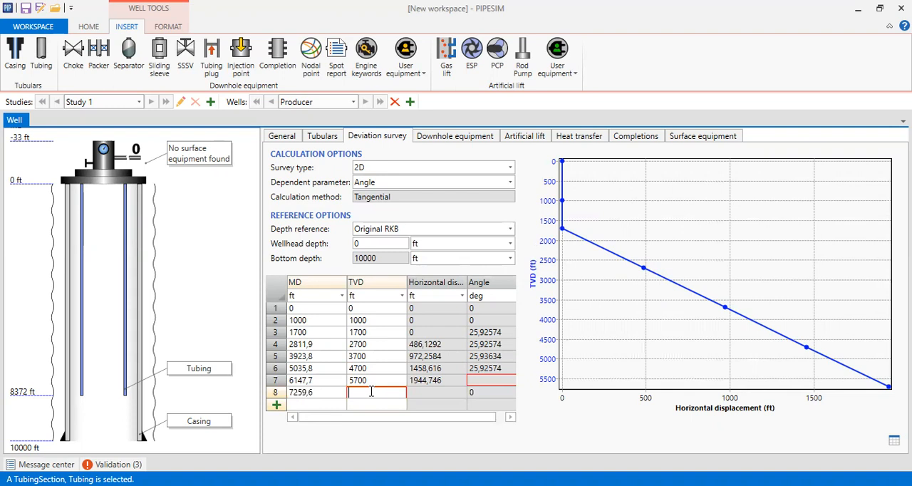
type("6700")
left_click(279, 407)
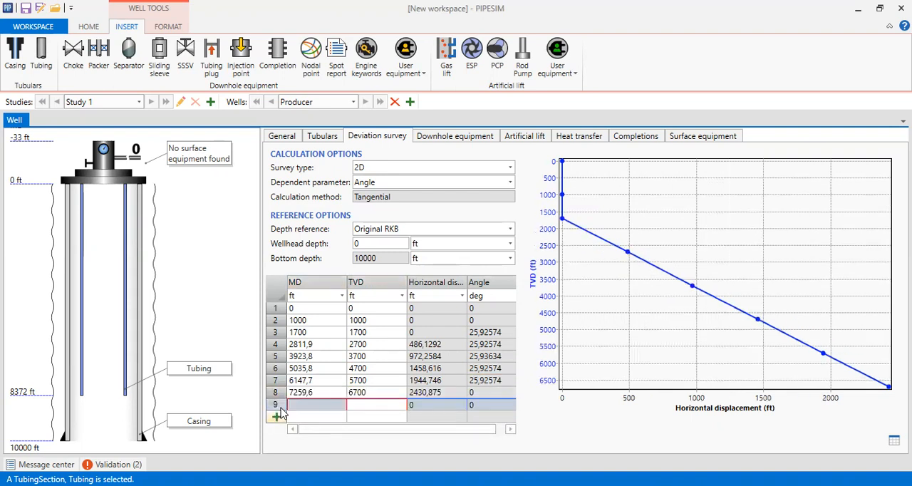
left_click(279, 419)
left_click(280, 429)
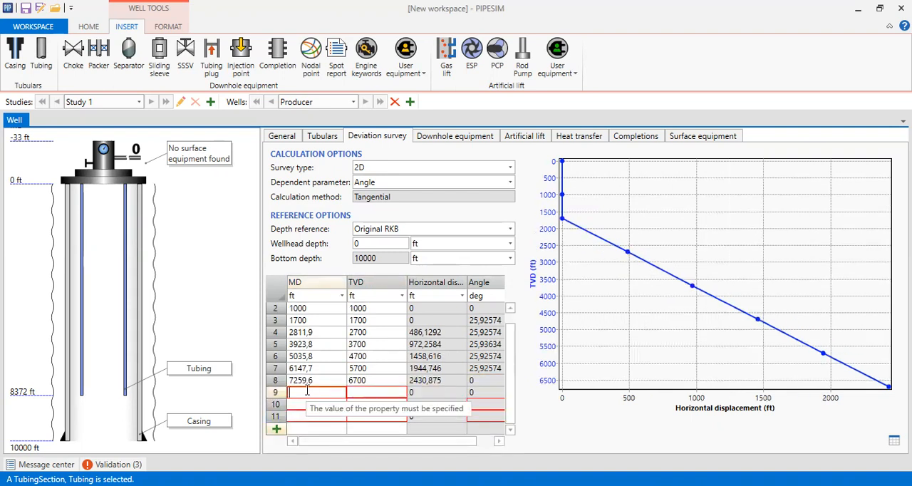
Step: Enter MD 7593,2 ft and TVD 7000 ft for the ninth survey station
type("7593,2")
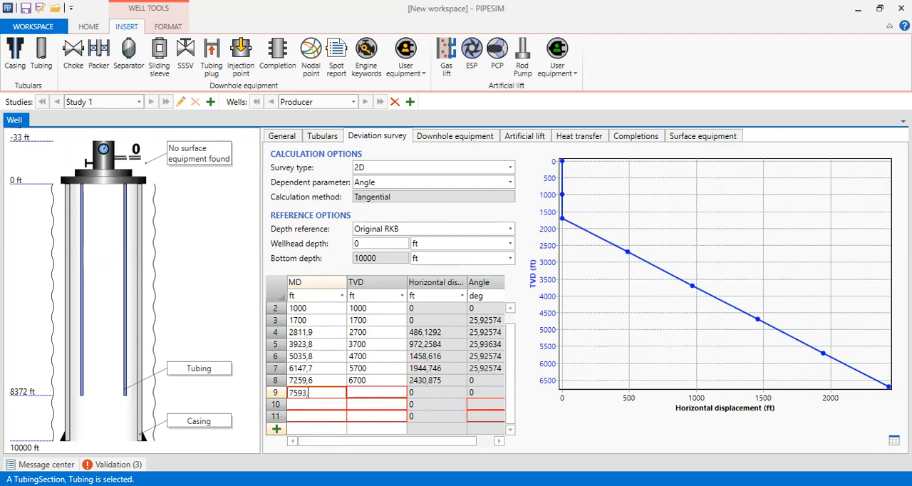
left_click(363, 392)
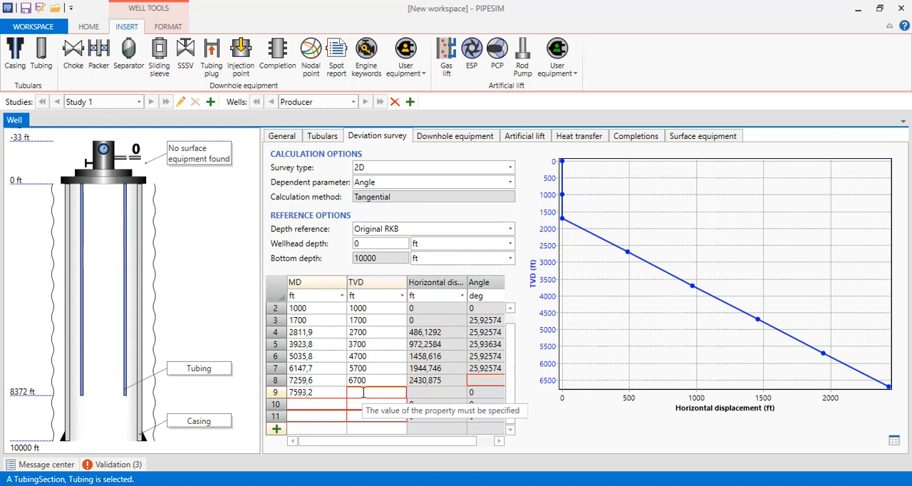
type("7000")
Step: Enter MD 8371,5 ft and TVD 7700 ft for the tenth survey station
left_click(304, 404)
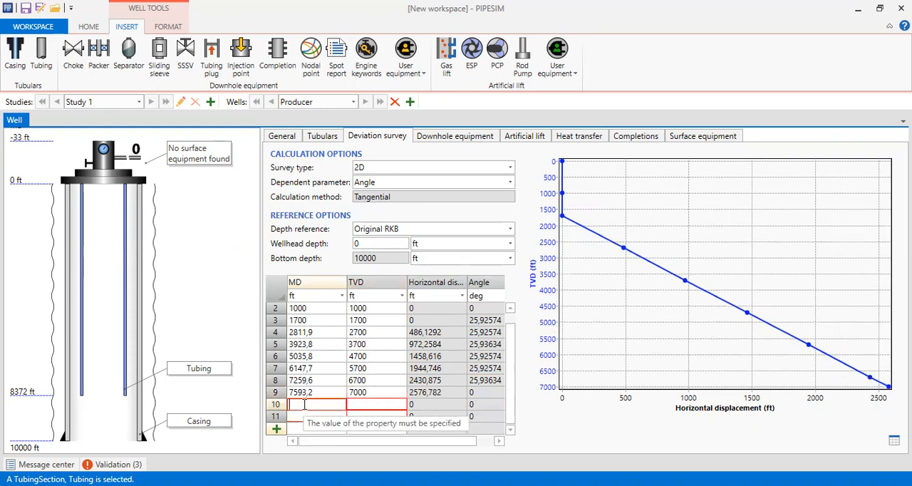
type("8371")
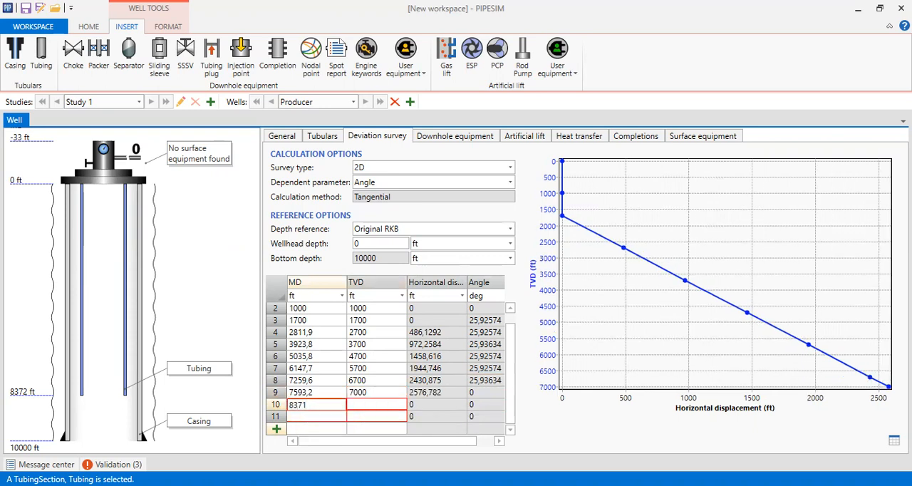
type(",5")
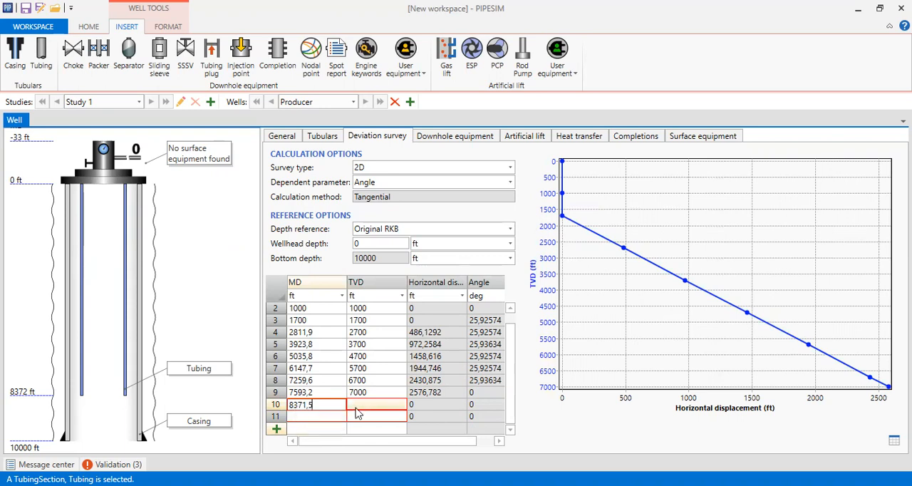
left_click(364, 404)
type("7")
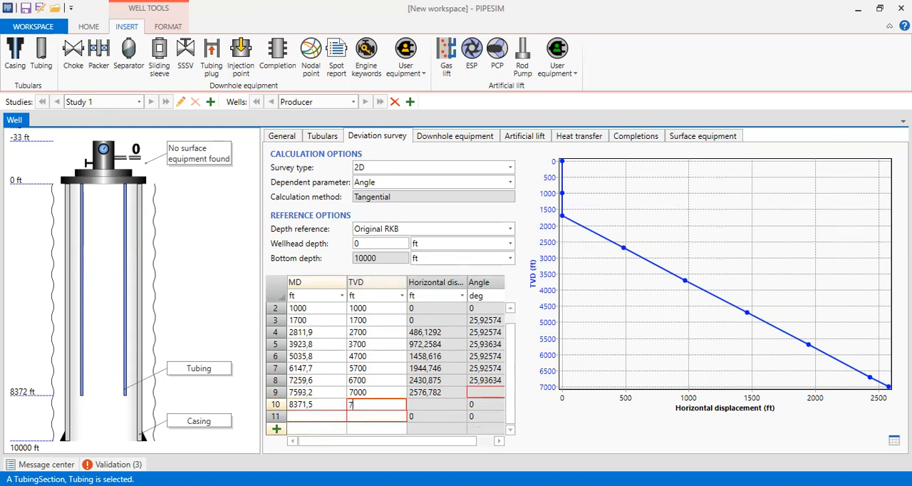
type("700")
Step: Enter MD 9483,4 ft and TVD 8700 ft for the eleventh survey station
left_click(325, 421)
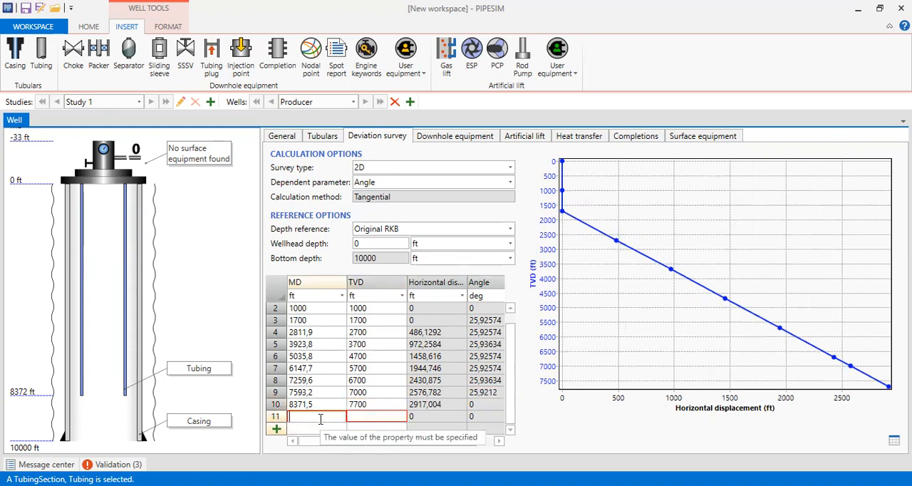
type("9483,4")
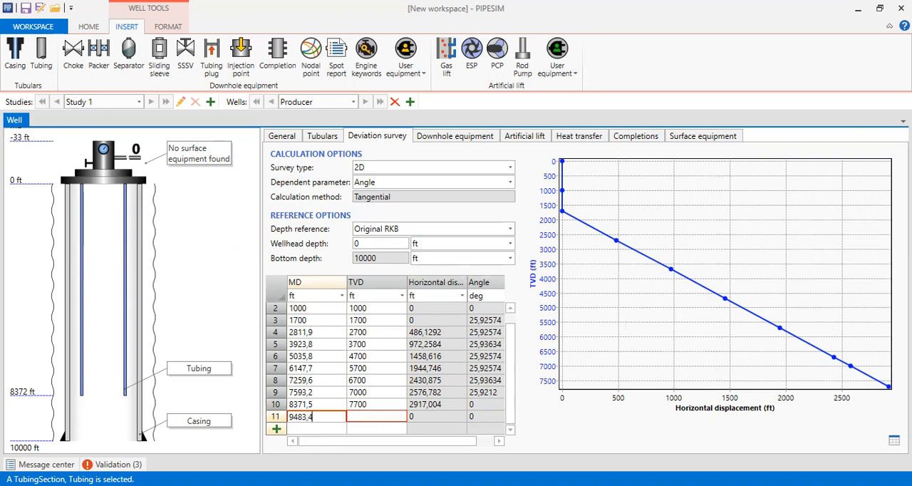
left_click(372, 417)
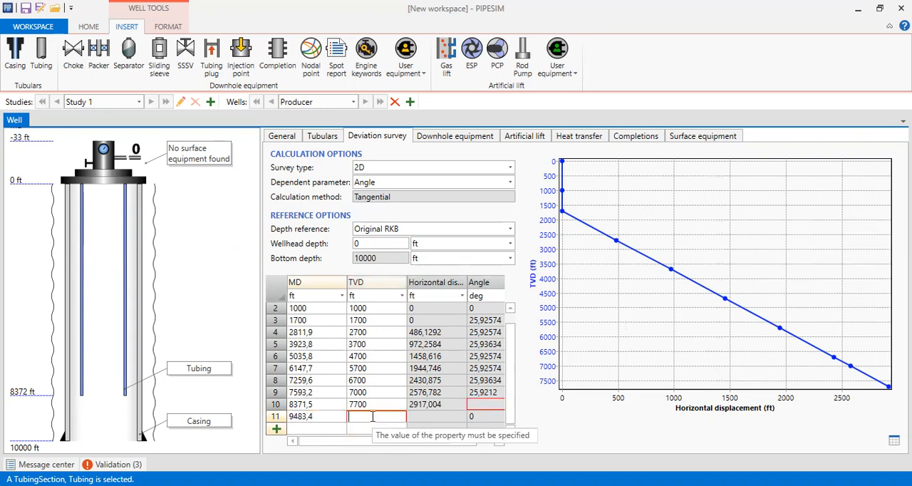
type("8700")
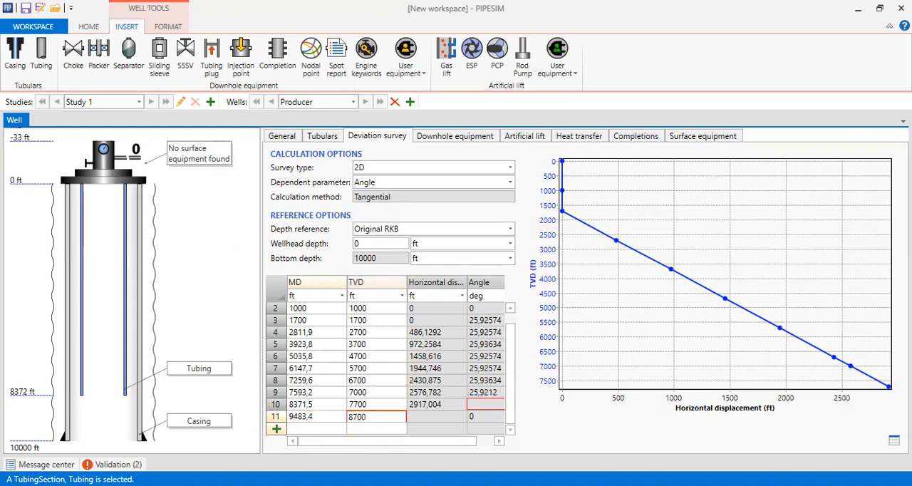
Step: Add a twelfth survey station with MD 9817 ft and TVD 9000 ft
left_click(322, 431)
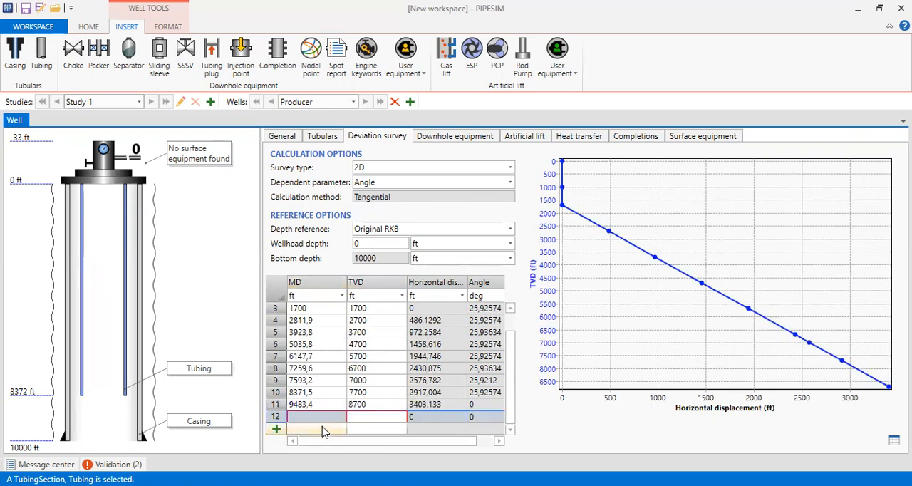
left_click(326, 415)
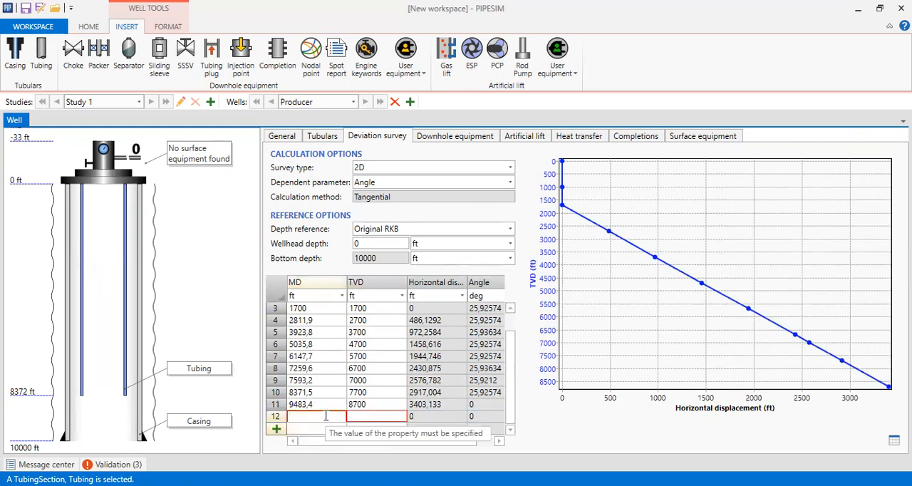
type("9817")
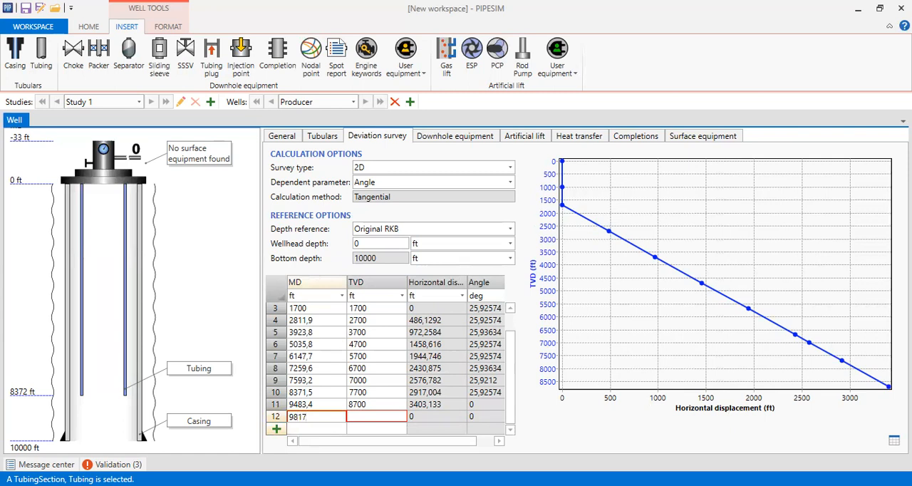
left_click(368, 419)
type("9000")
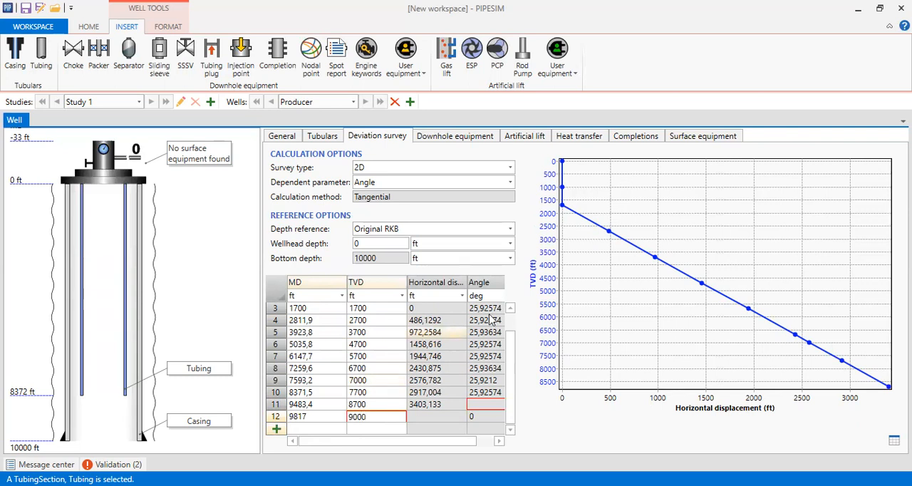
left_click(386, 349)
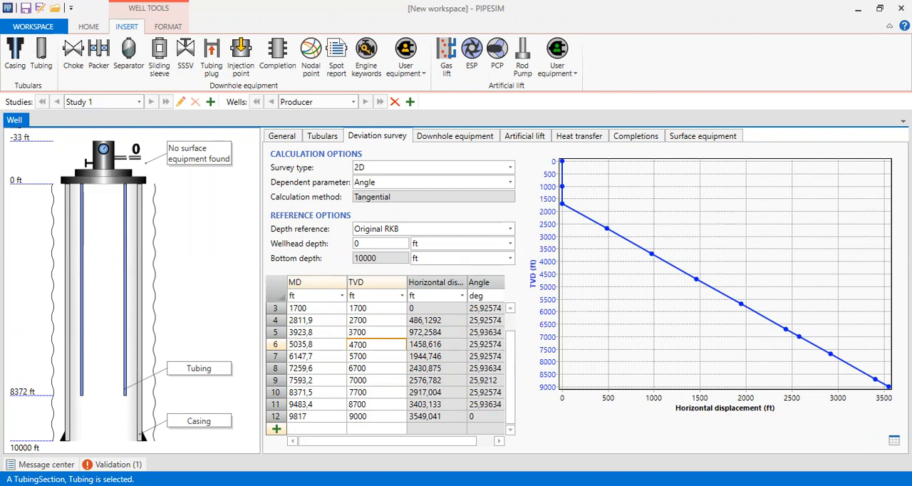
left_click(894, 441)
left_click(114, 465)
Step: Add a packer to the well's downhole equipment and name it Packer
left_click(463, 136)
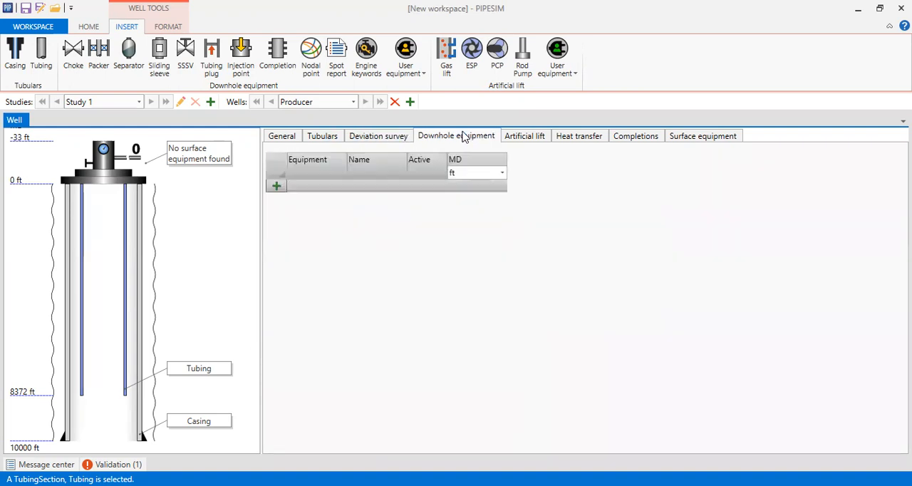
left_click(278, 188)
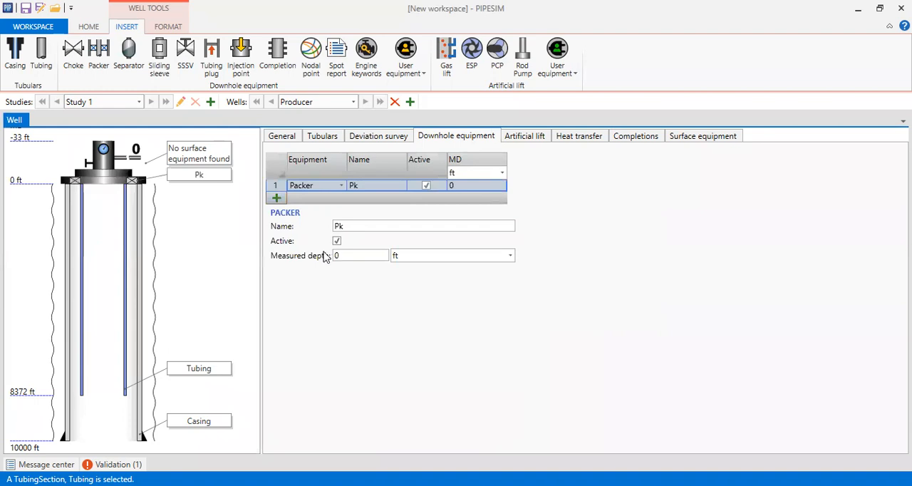
left_click(361, 187)
left_click(368, 188)
type("Packer")
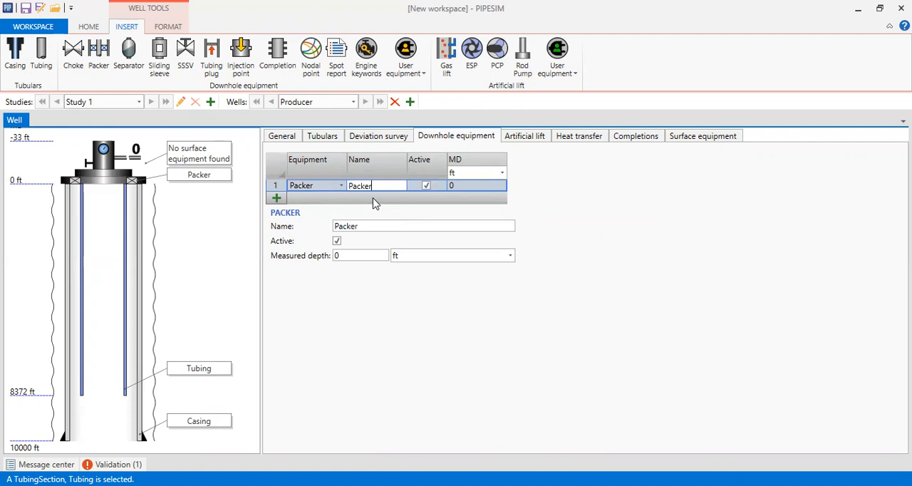
key("Return")
Step: Set the packer's measured depth to 8360 ft
left_click(478, 186)
left_click(472, 185)
type("836")
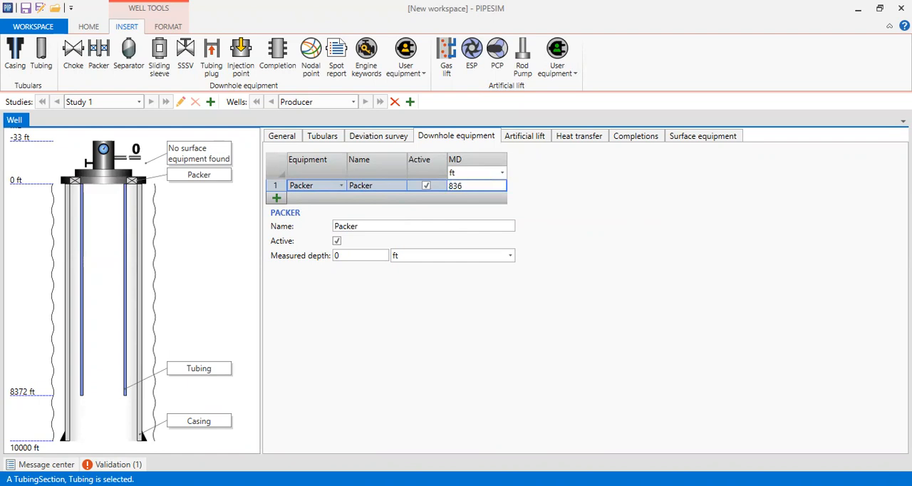
type("0")
key("Return")
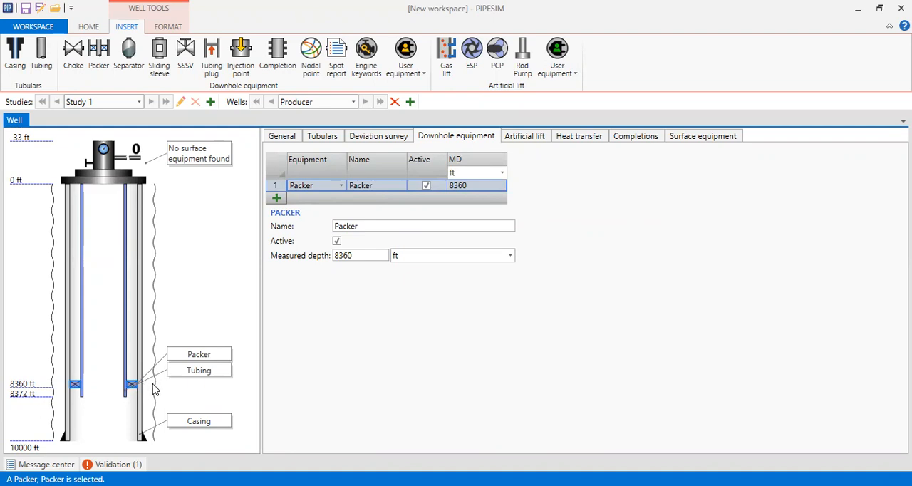
Step: Add a gas lift injection point named GL Port at MD 7593 ft in the well's artificial lift data
left_click(519, 139)
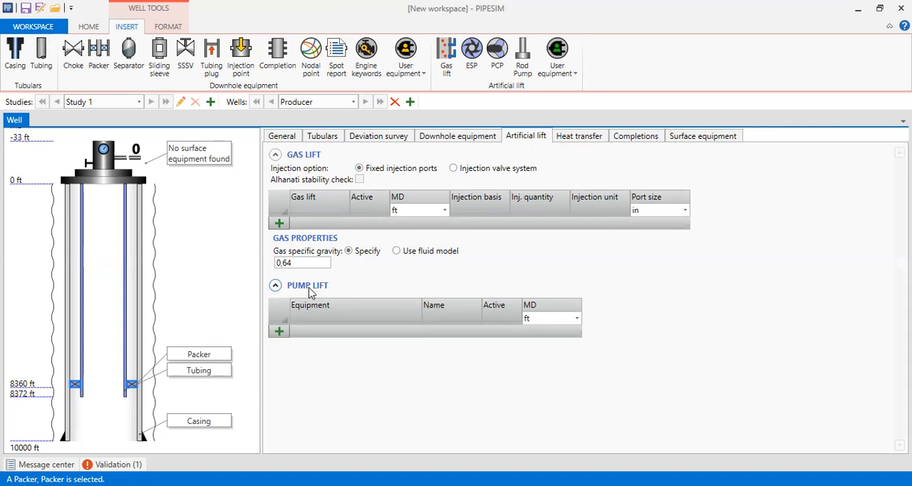
left_click(279, 223)
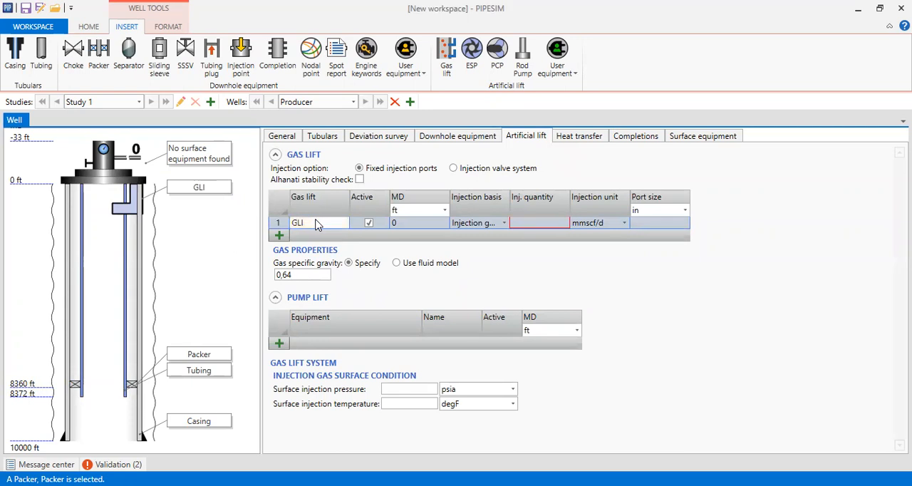
double_click(316, 221)
type("GL Port")
key("Return")
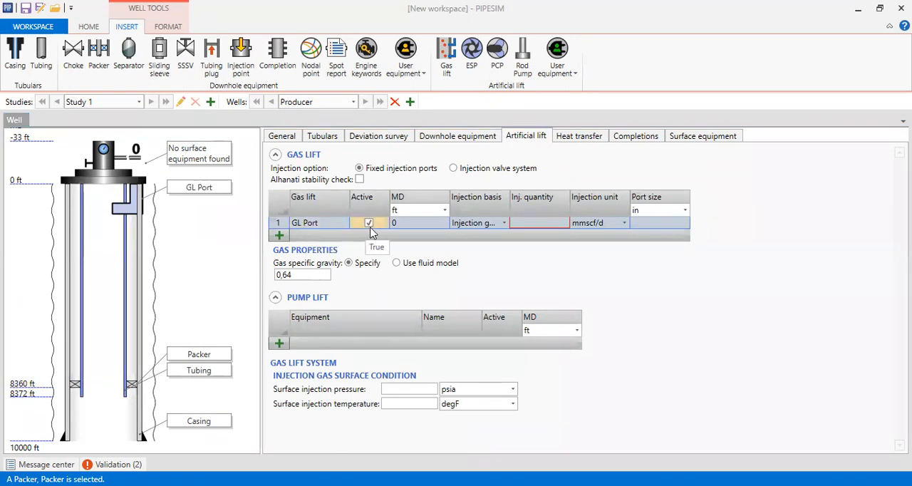
left_click(417, 223)
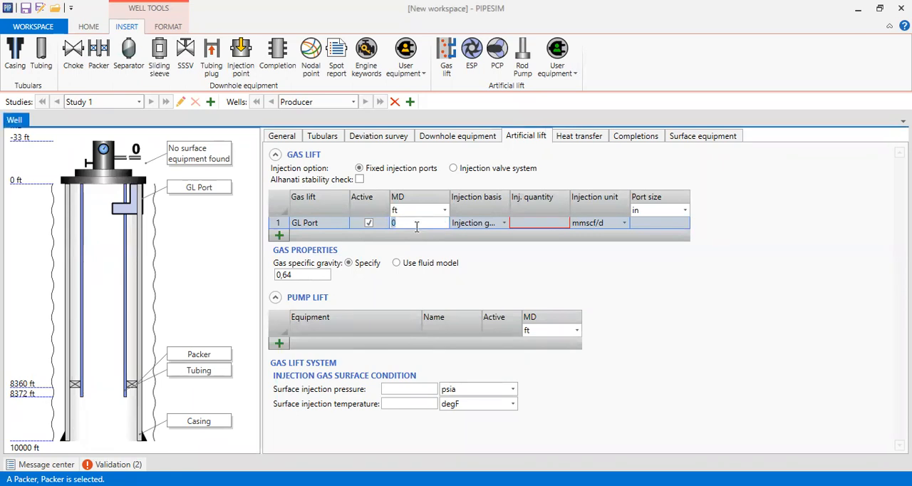
type("7593")
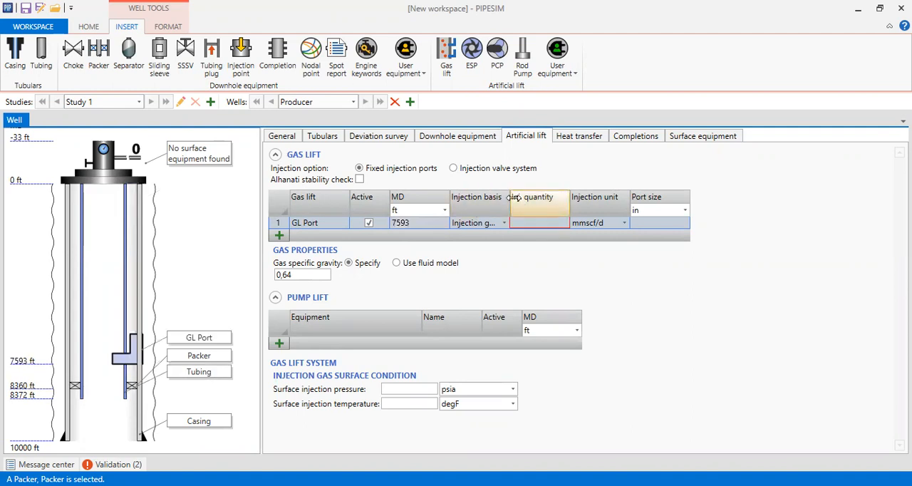
Step: Set GL Port's injection basis to Set GLR to, with an injection quantity of 1000 SCF/STB
left_click_drag(518, 197, 549, 198)
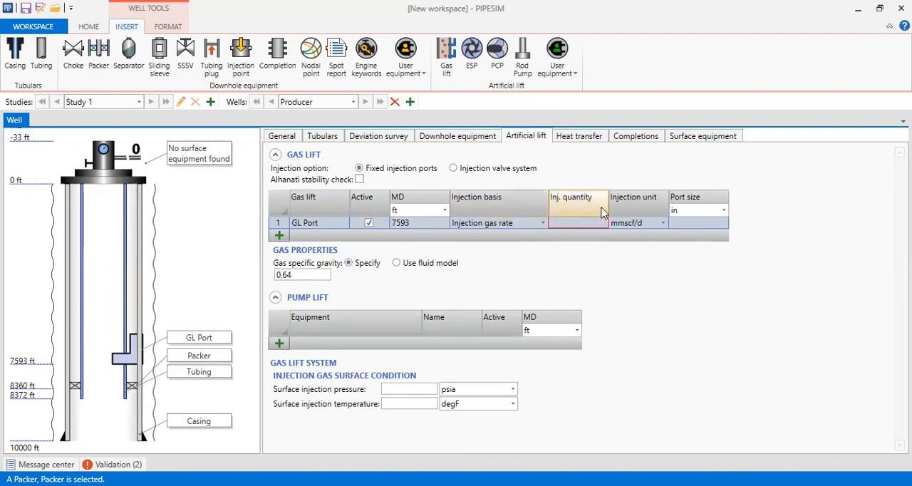
left_click_drag(611, 205, 640, 205)
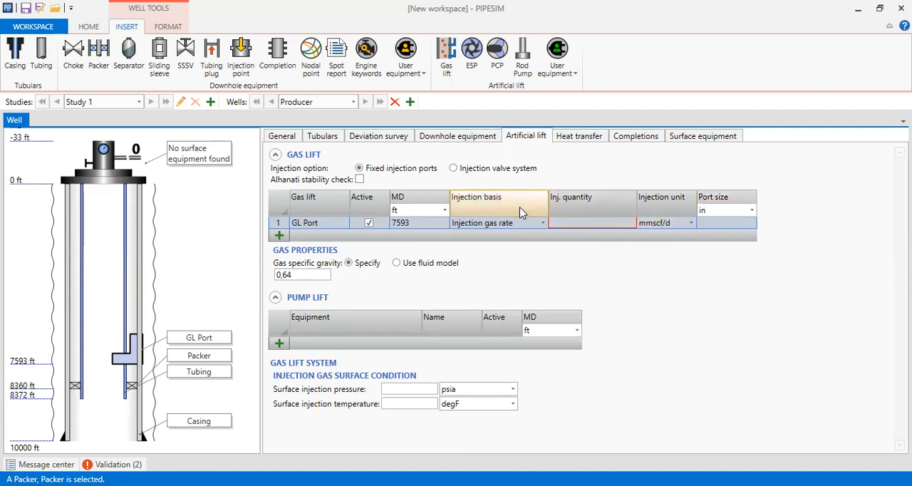
left_click(542, 223)
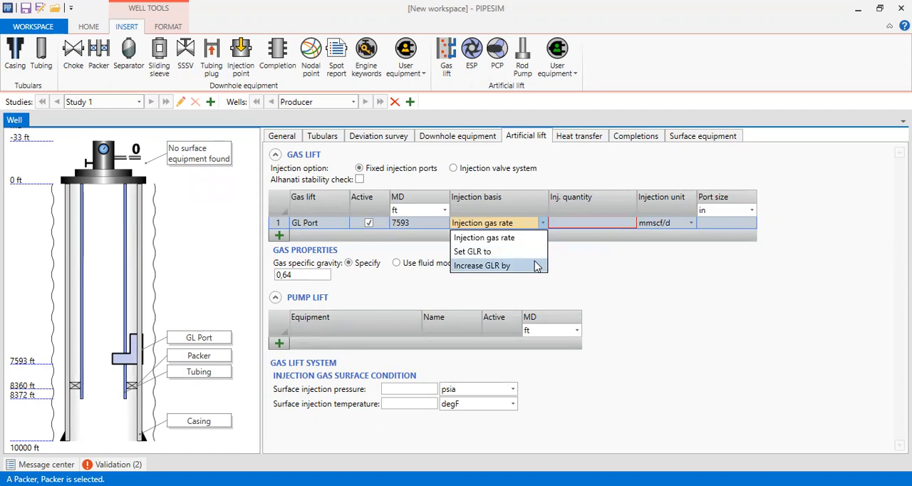
left_click(495, 254)
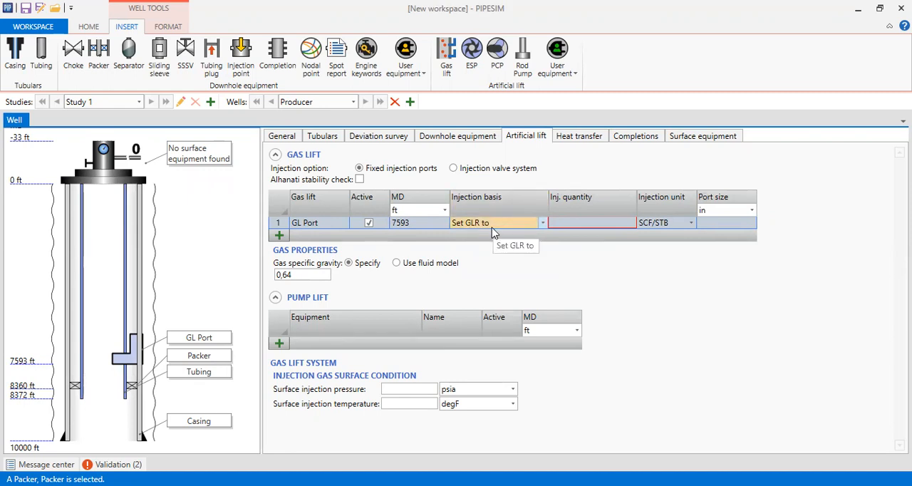
left_click(567, 224)
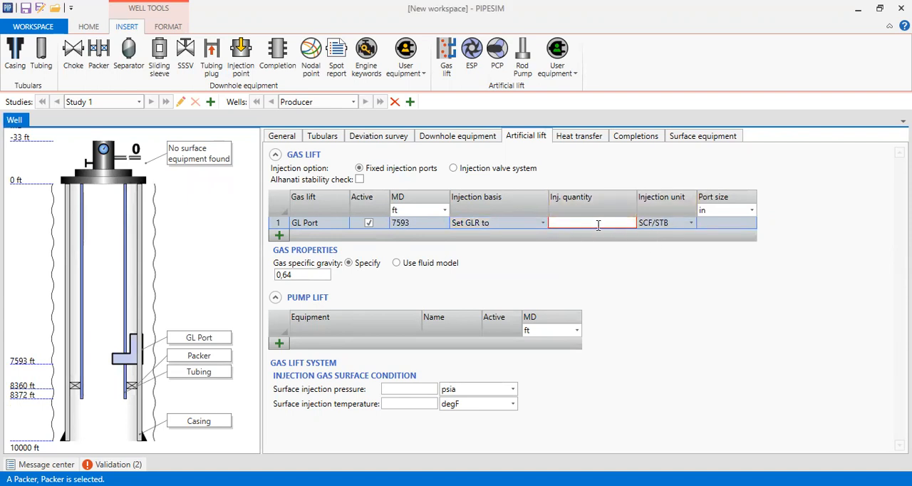
type("1000")
left_click(657, 225)
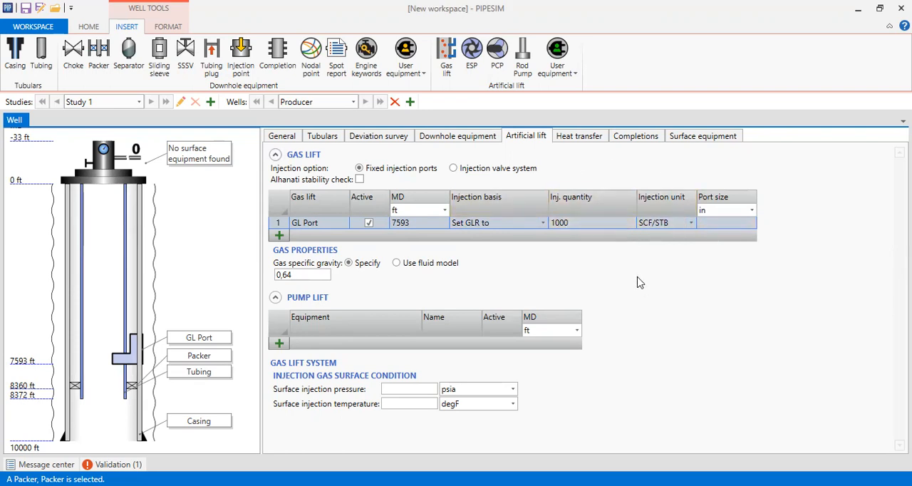
Step: Switch the well's heat transfer U value input and ambient temperature input to Multiple
left_click(601, 141)
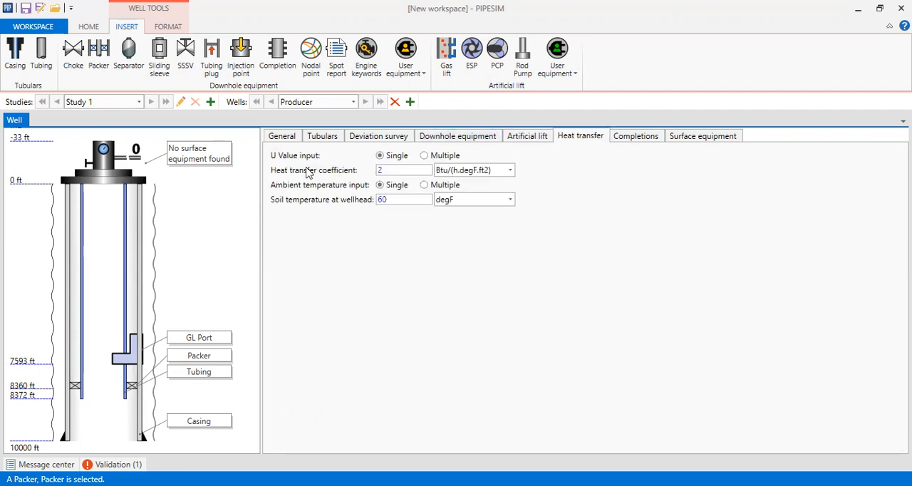
left_click(426, 157)
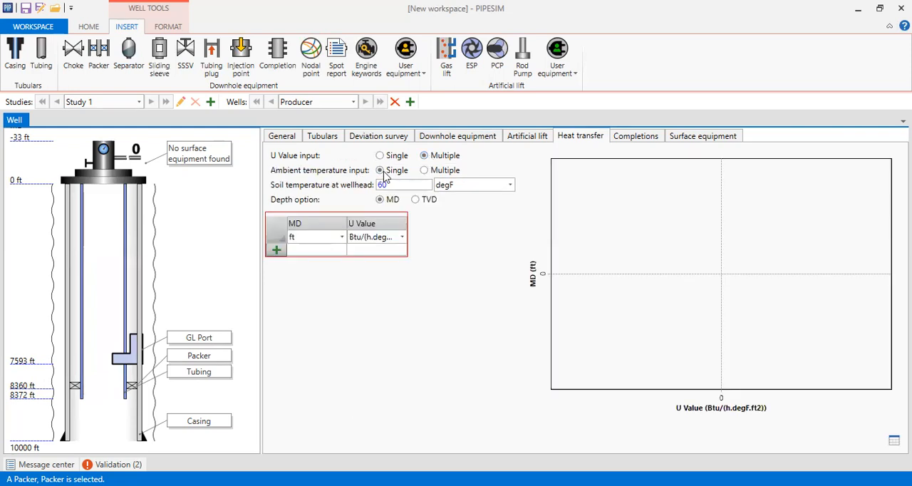
left_click(424, 170)
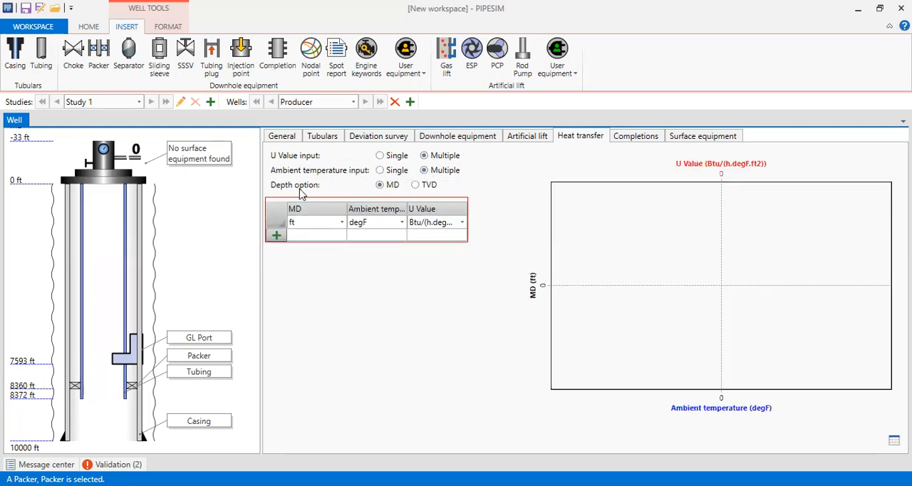
Step: Add a first heat transfer row with MD 0 ft, ambient temperature 50 degF and U value 2
left_click(277, 244)
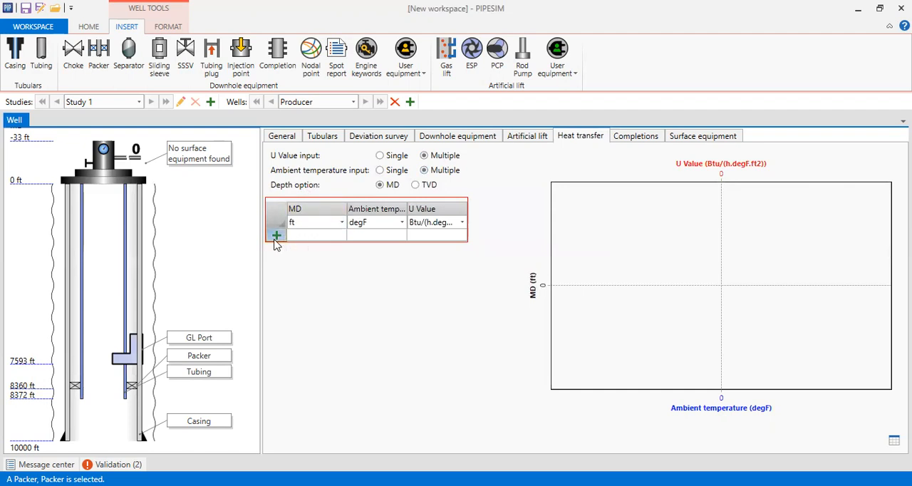
left_click(318, 236)
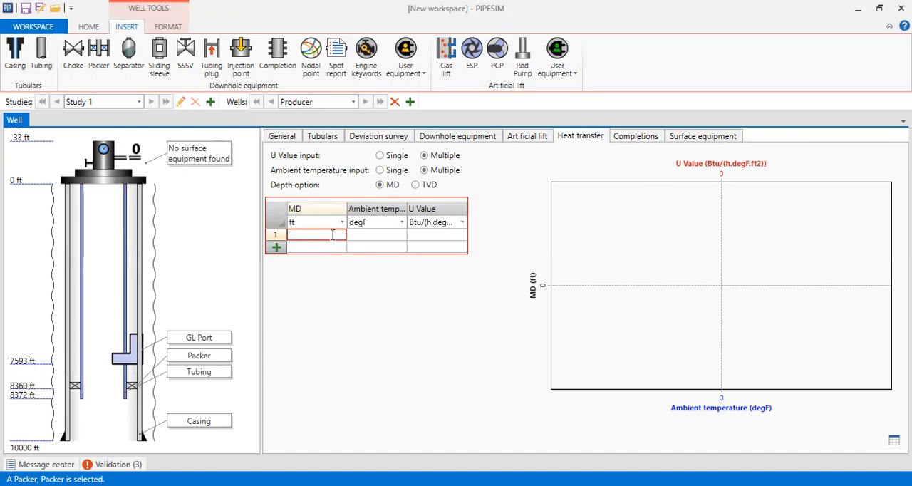
type("0")
left_click(363, 235)
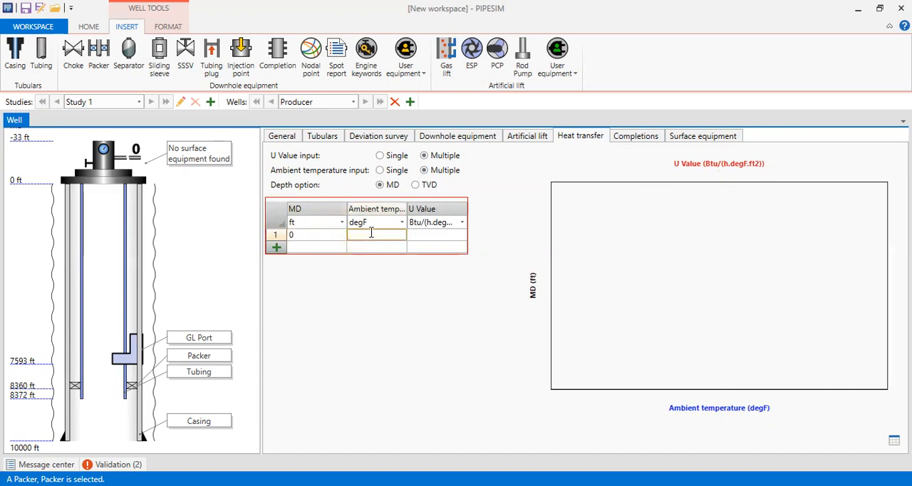
type("50")
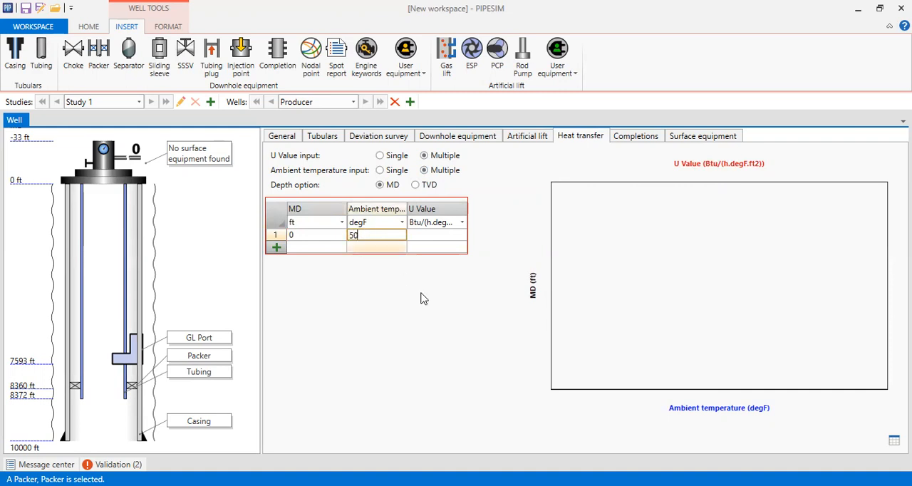
left_click(439, 239)
type("2")
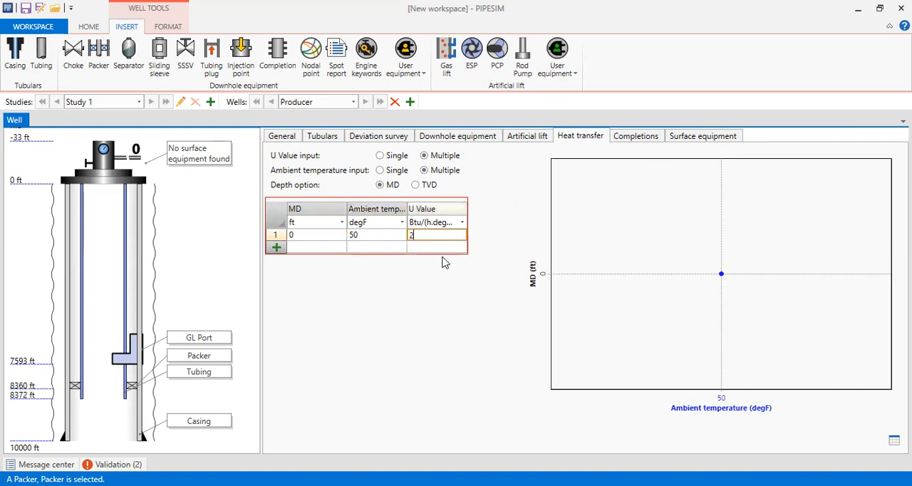
Step: Add a second heat transfer row with MD 9817 ft, 250 degF and U value 2, and check the plotted data as a table
left_click(280, 250)
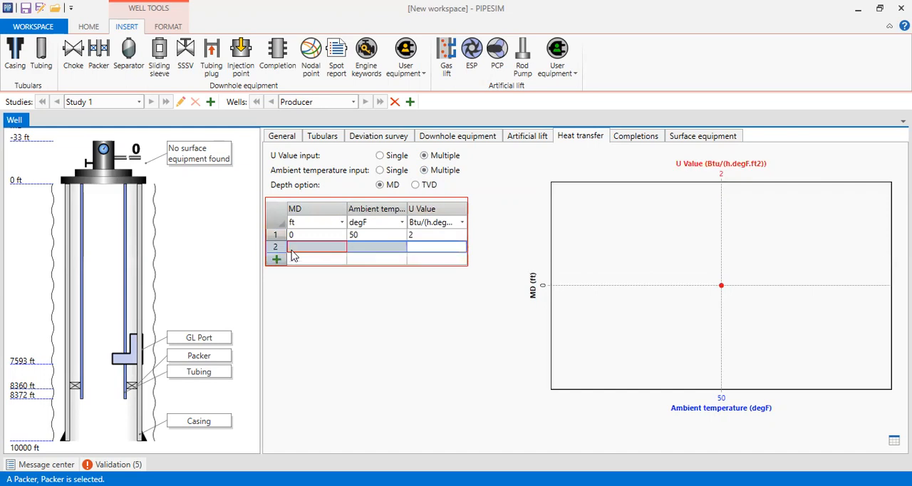
left_click(310, 246)
type("9817")
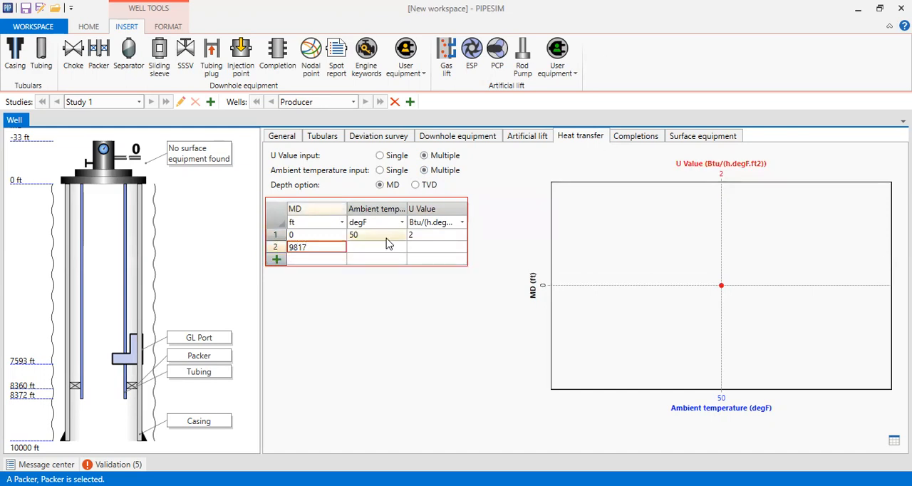
left_click(388, 247)
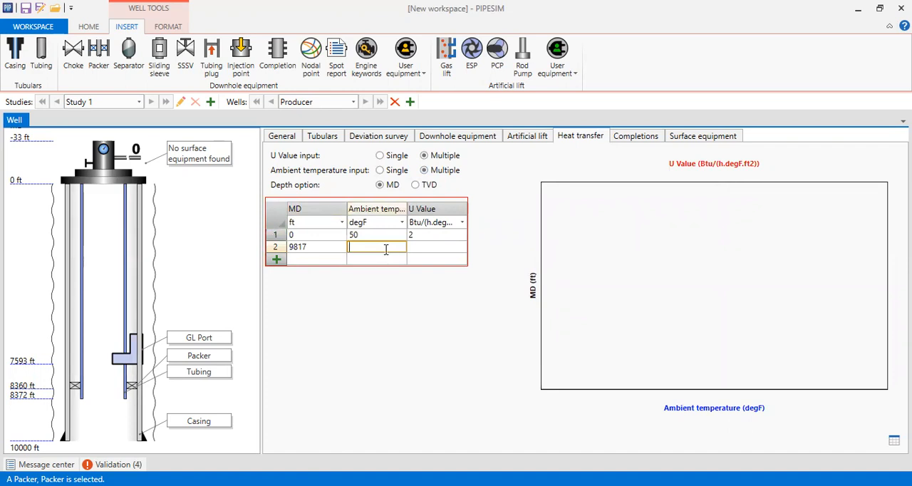
type("250")
left_click(432, 251)
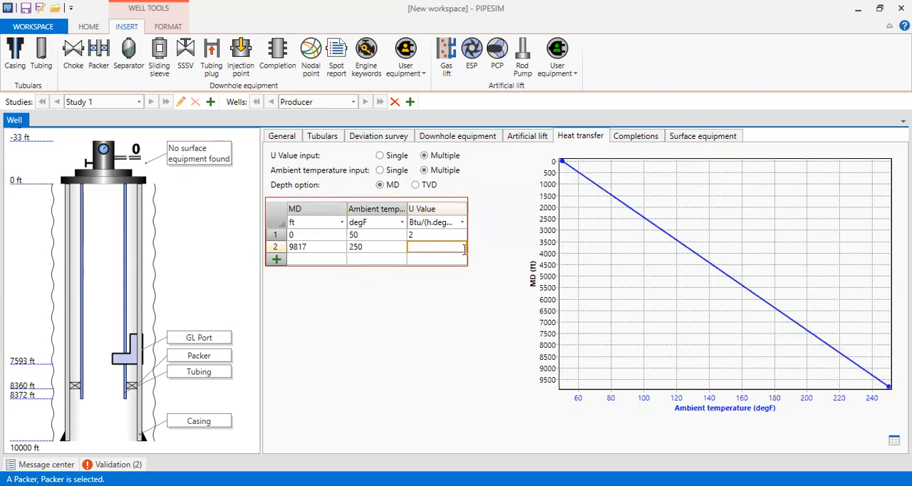
type("2")
left_click(503, 266)
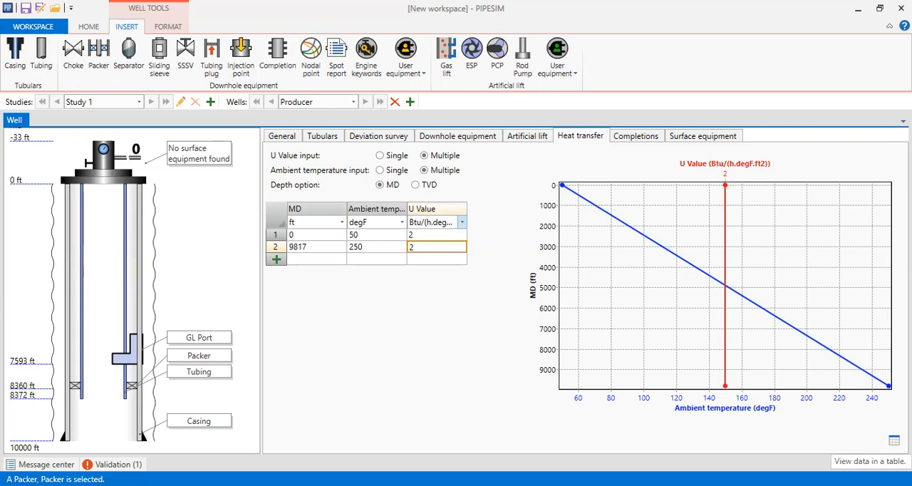
left_click(895, 440)
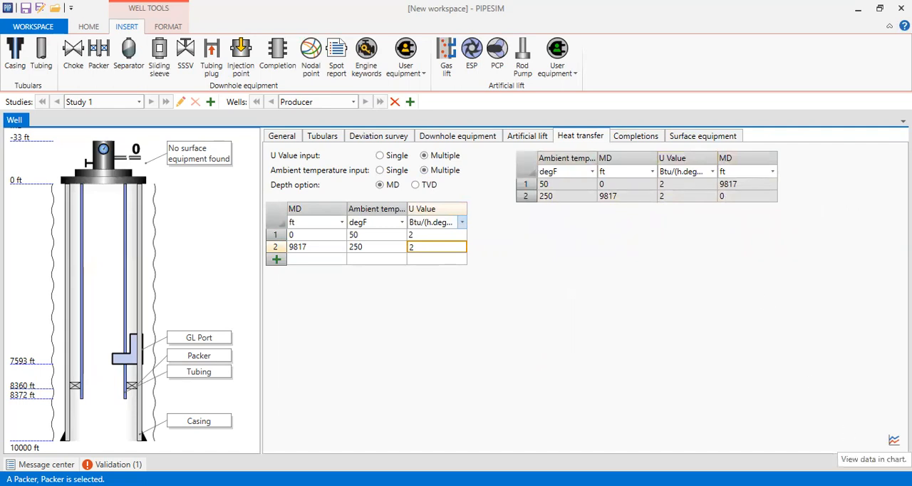
left_click(895, 441)
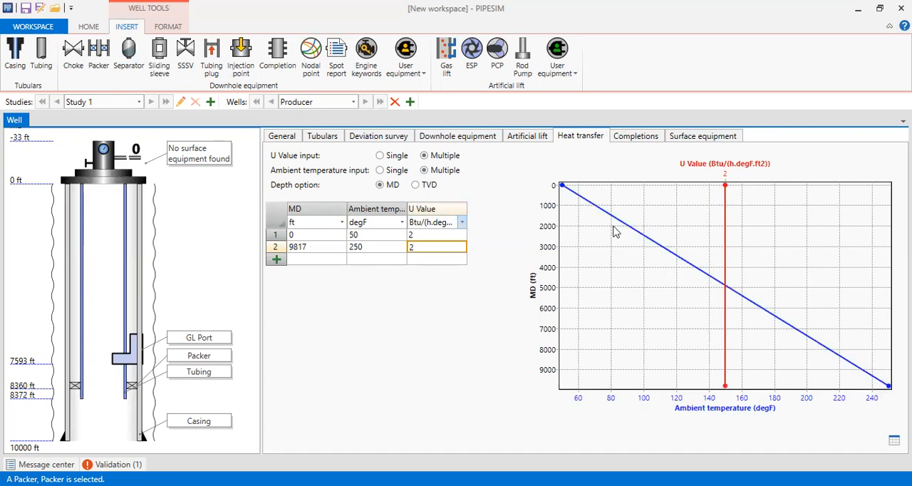
Step: Add a completion to the well and name it Completion
left_click(634, 136)
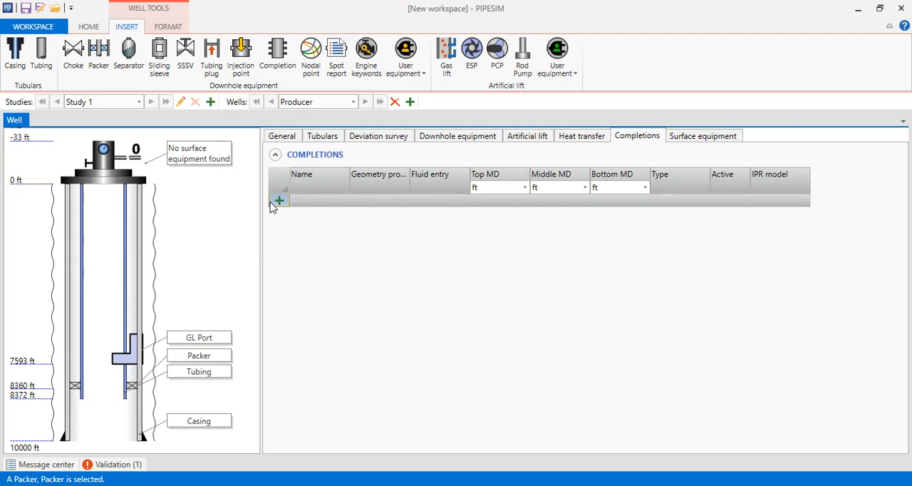
left_click(311, 206)
left_click(308, 203)
type("Compl")
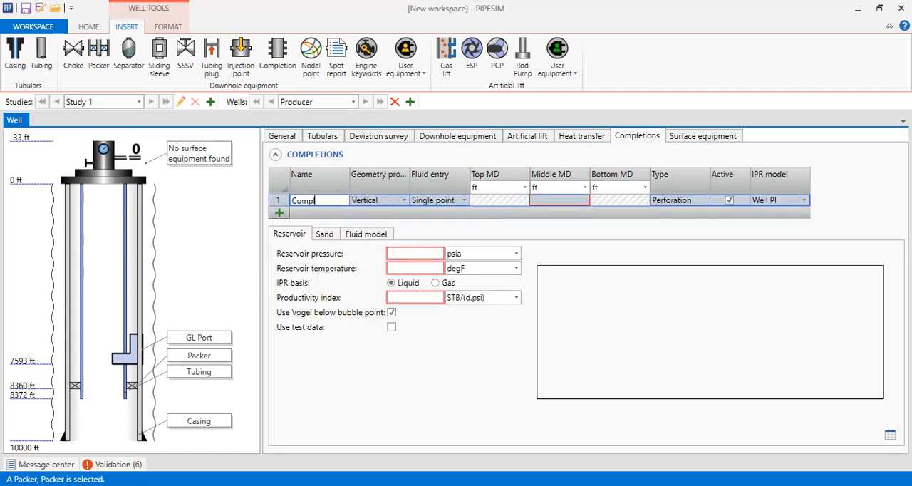
type("etion")
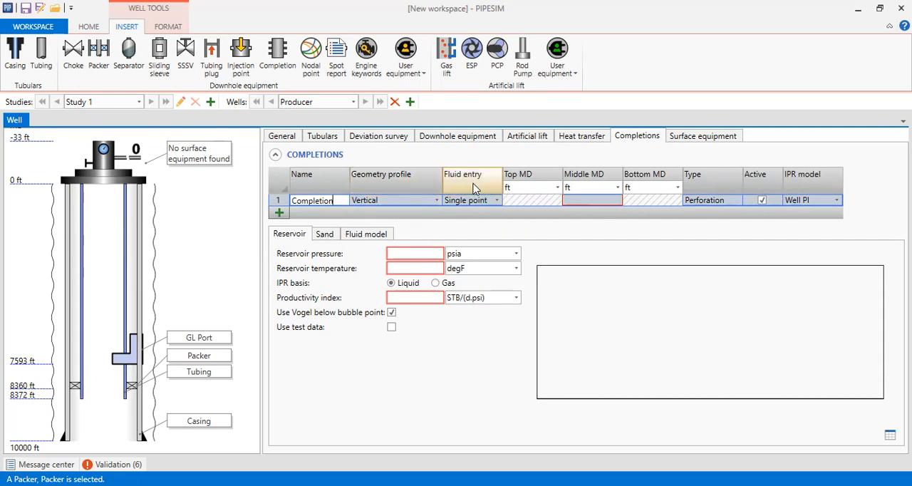
Step: Set the completion's middle MD to 9817 ft and its IPR model to Darcy
left_click(595, 200)
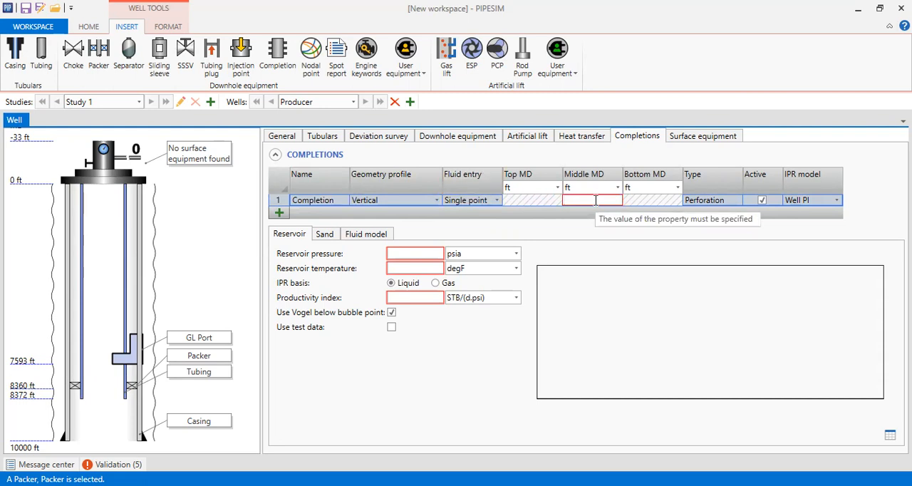
type("9817")
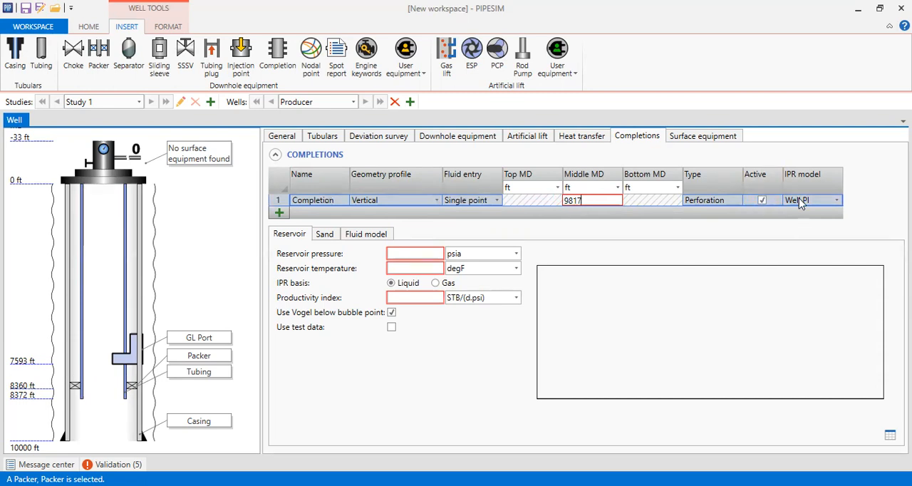
left_click(835, 203)
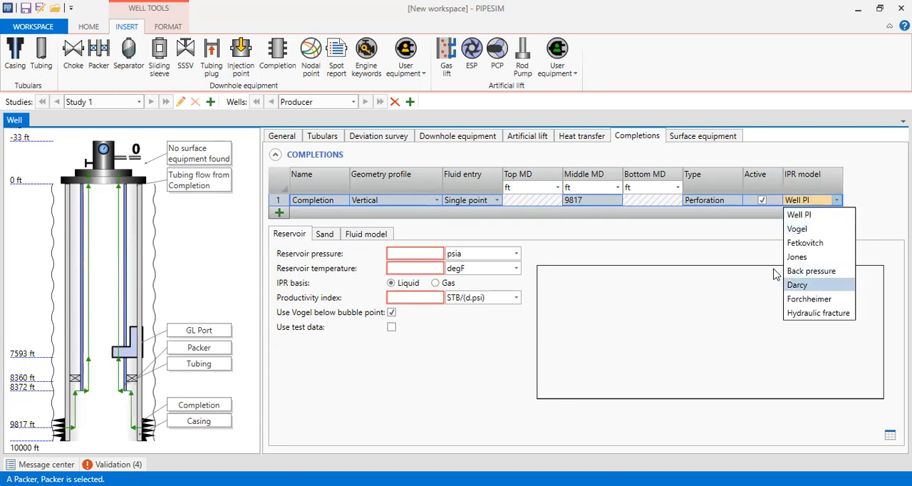
left_click(782, 290)
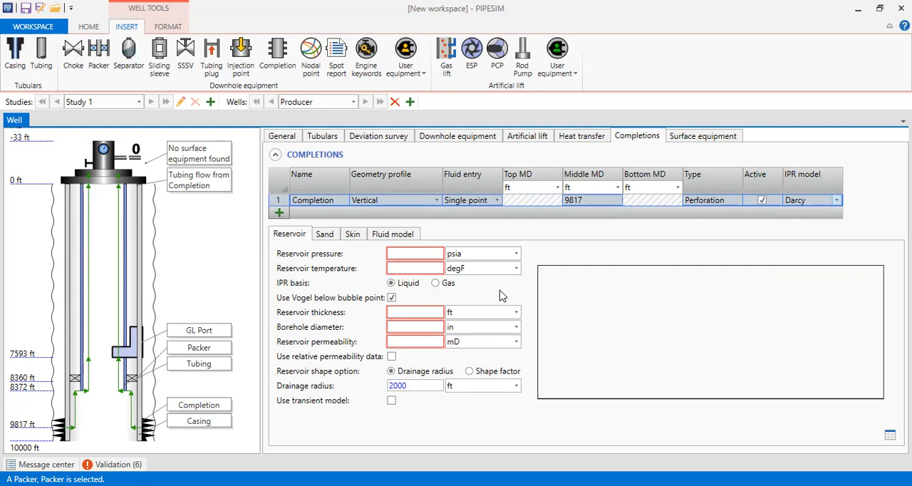
Step: Set the completion's reservoir pressure to 5000 psia and reservoir temperature to 250 degF
left_click(395, 257)
type("5000")
key("Tab")
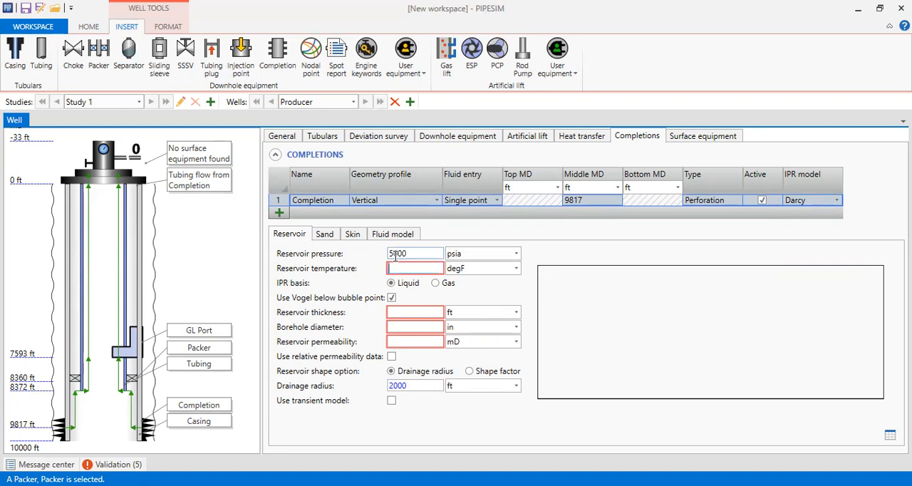
left_click(400, 268)
type("250")
key("Tab")
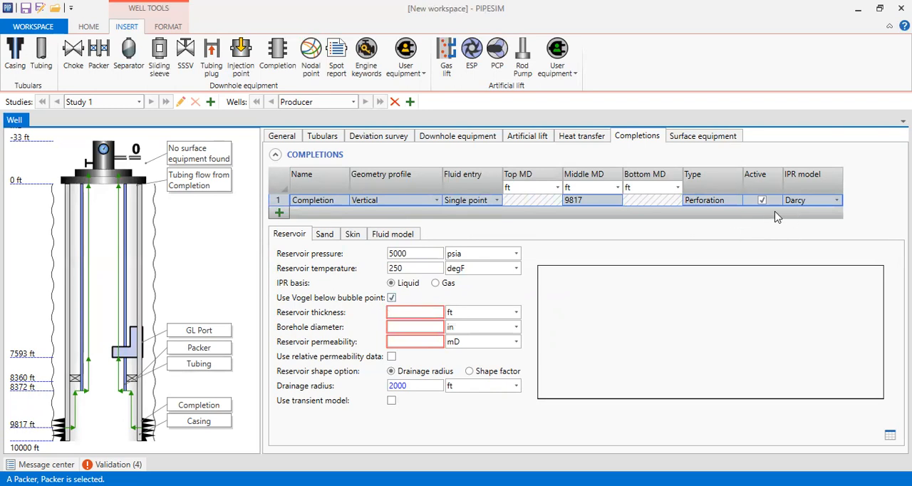
Step: Set the reservoir thickness to 120 ft, borehole diameter to 8,5 in and reservoir permeability to 100 mD
left_click(407, 314)
type("120")
left_click(403, 328)
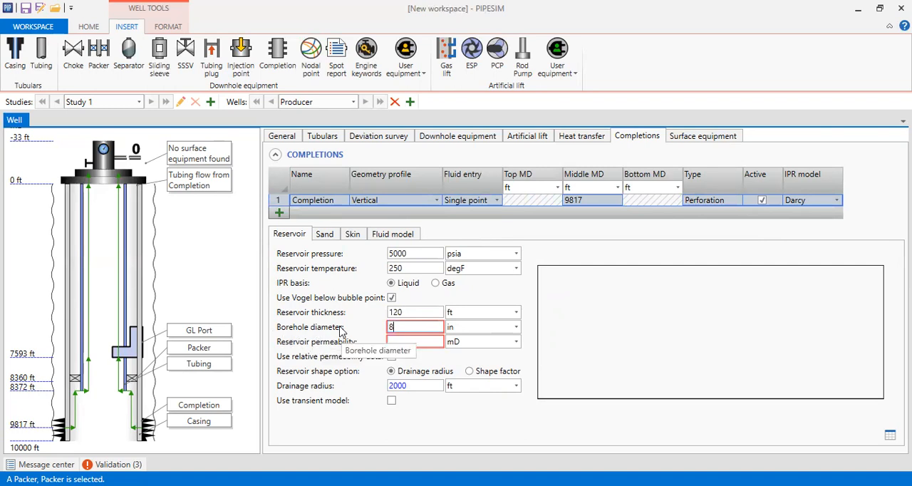
left_click(414, 433)
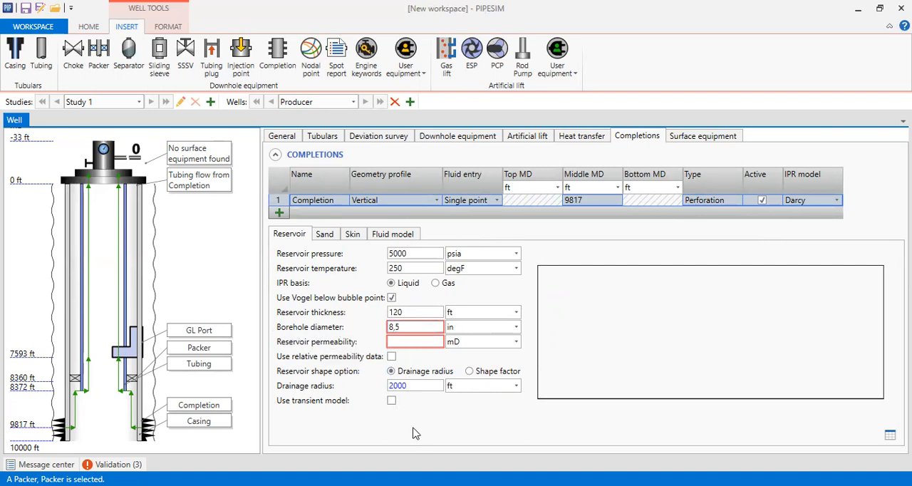
left_click(416, 342)
type("100")
key("Tab")
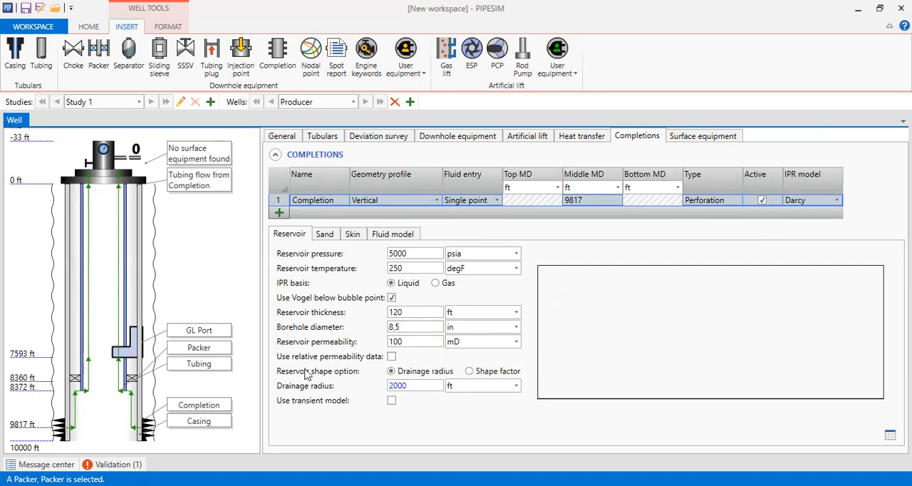
Step: Check the relative permeability option, leave it disabled, and view the completion's sand settings
left_click(392, 357)
left_click(392, 360)
left_click(328, 236)
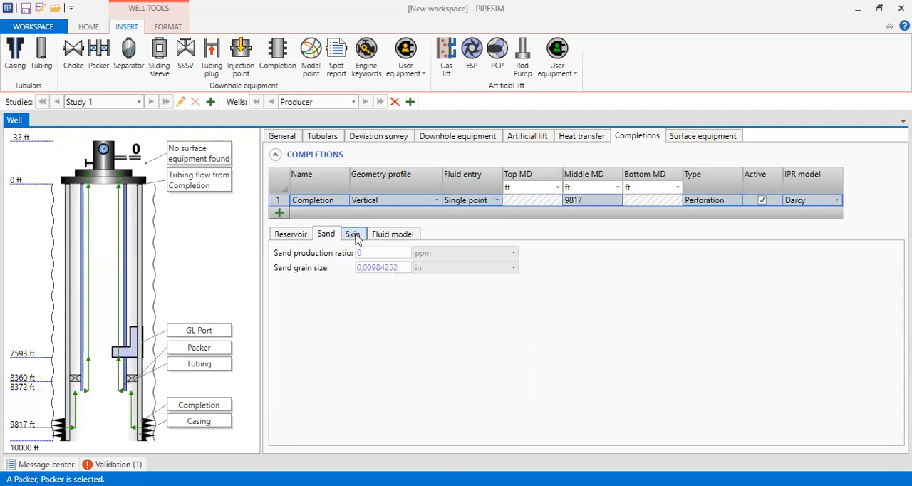
Step: Examine the parameters needed to calculate the mechanical and rate dependent skin, and return both options to Specify
left_click(352, 238)
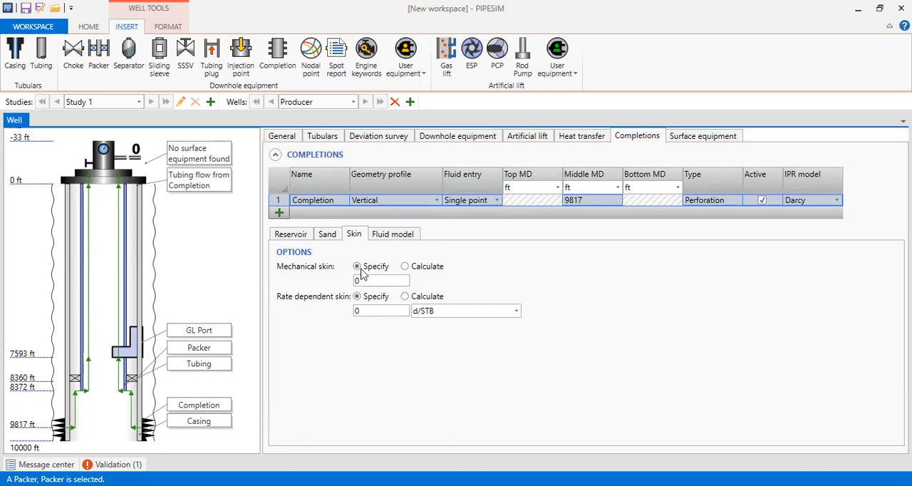
left_click(405, 266)
left_click(464, 296)
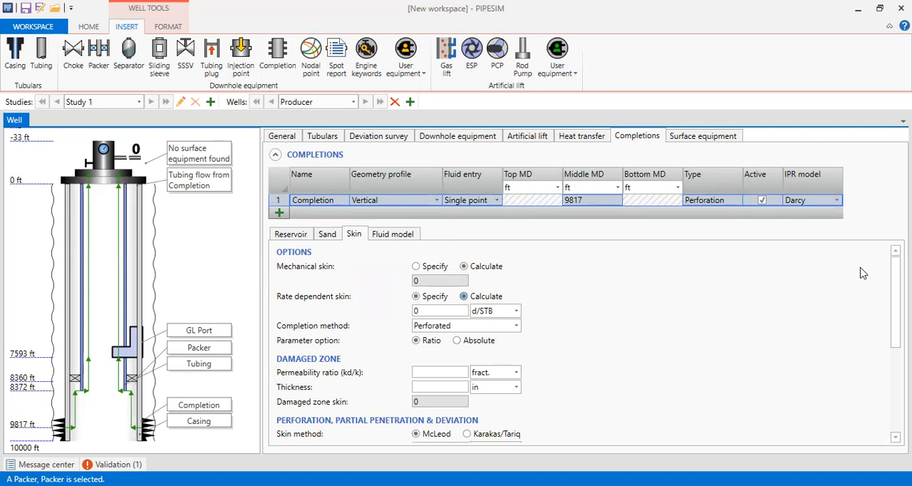
scroll(584, 342, "down", 5)
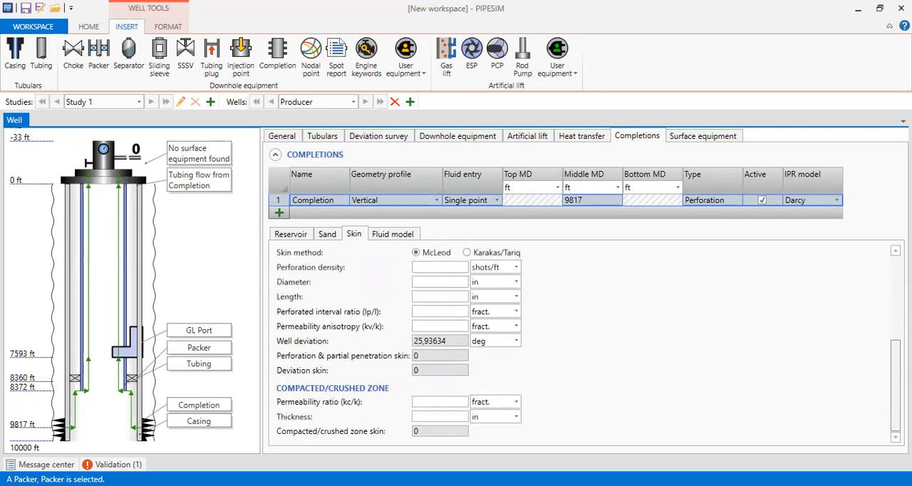
scroll(585, 342, "up", 4)
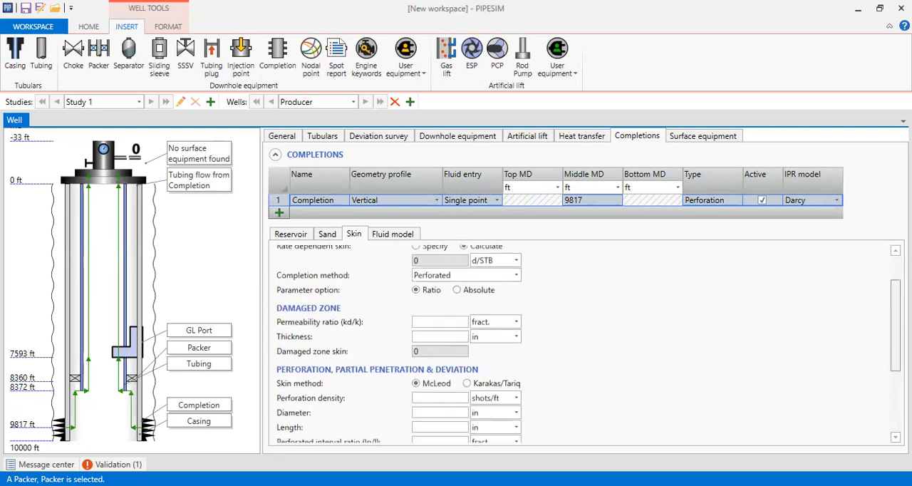
scroll(585, 342, "down", 4)
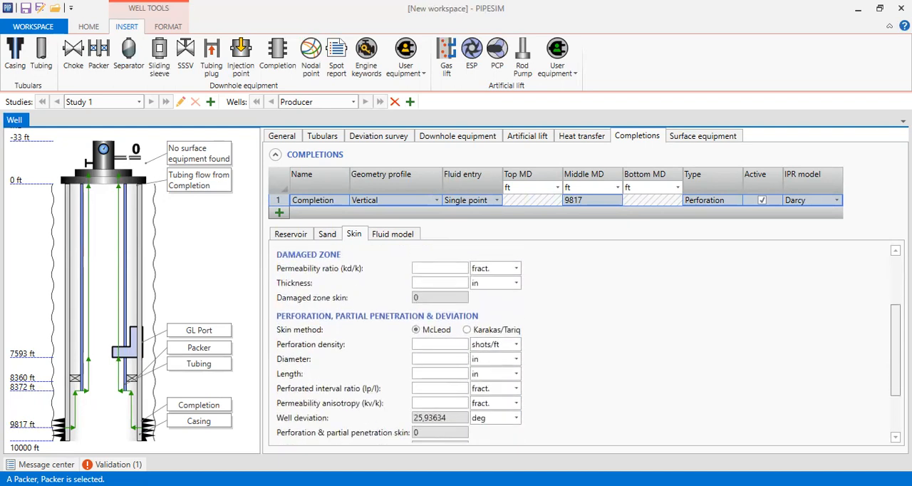
scroll(585, 342, "up", 5)
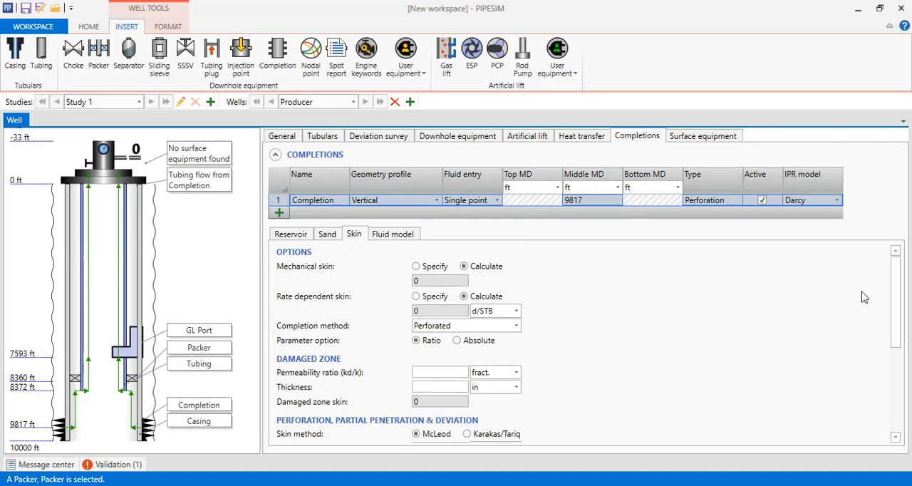
left_click(426, 265)
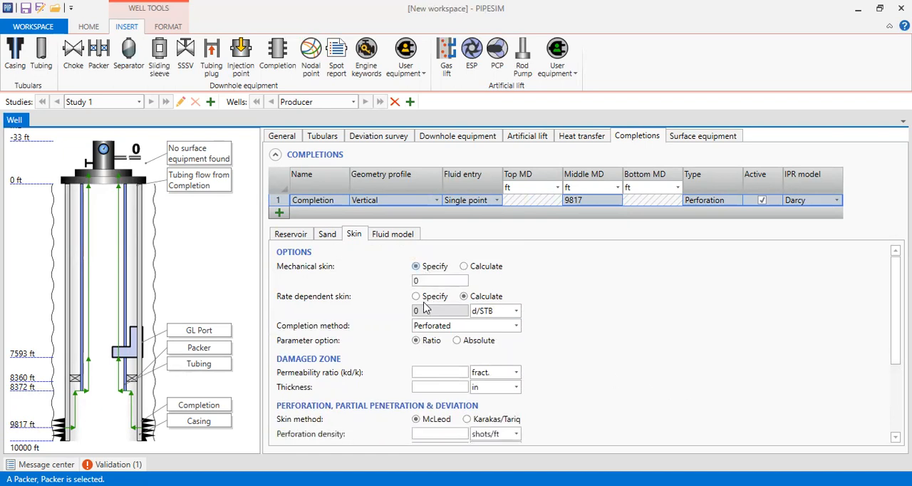
left_click(418, 296)
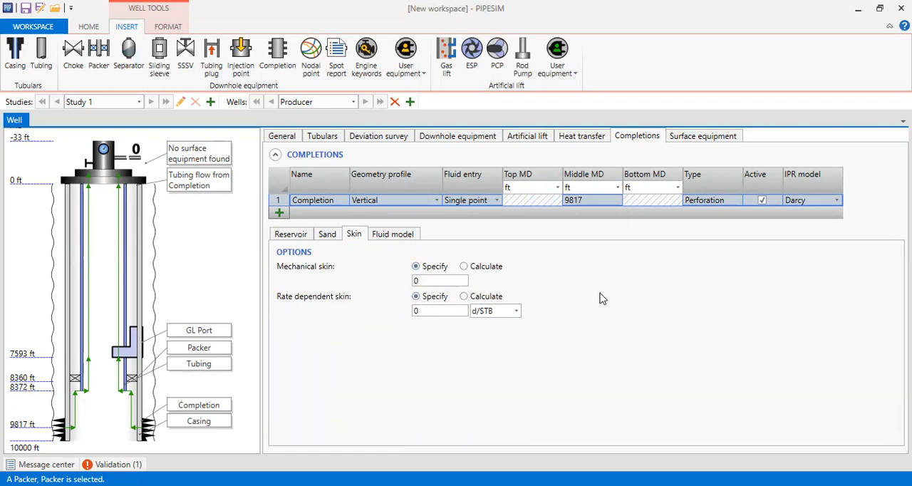
Step: Set the completion's mechanical skin to 5
double_click(421, 281)
type("5")
left_click(618, 287)
left_click_drag(420, 310, 412, 312)
left_click(506, 392)
Step: Create a fluid for the completion without a template, named Fluid, with GOR 200 SCF/STB and gas specific gravity 0,6407
left_click(399, 240)
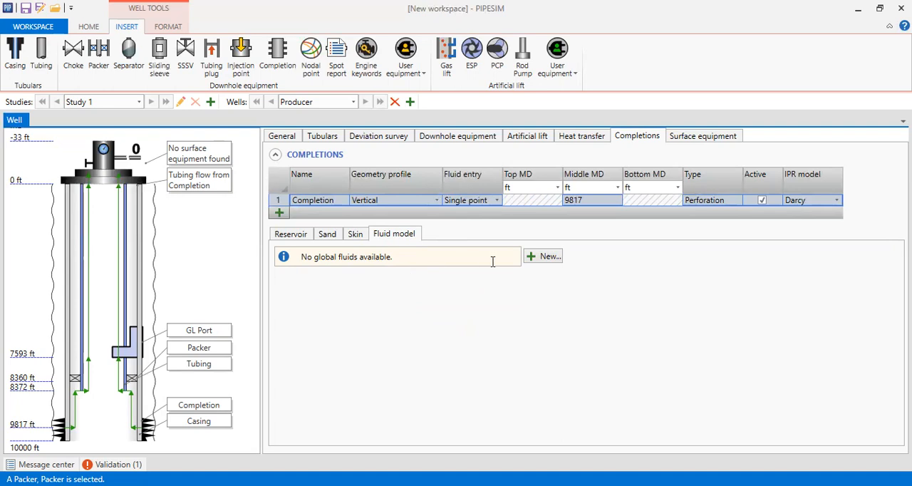
left_click(551, 258)
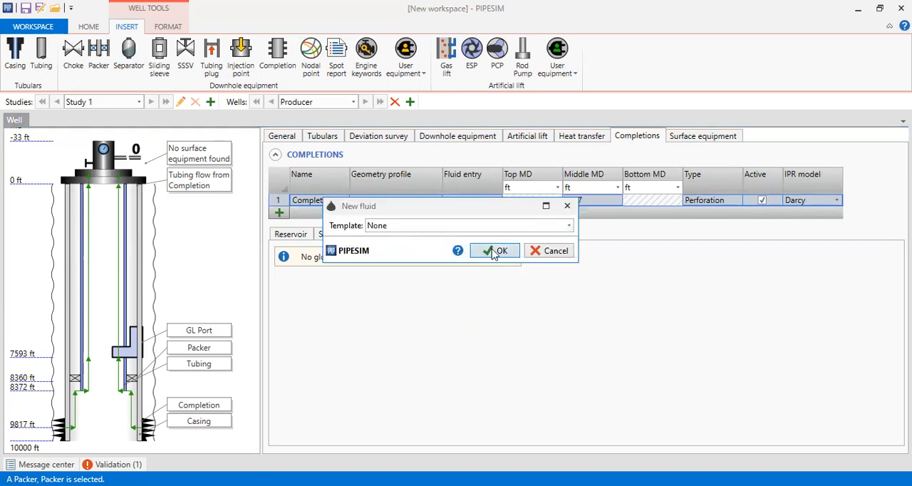
left_click(495, 254)
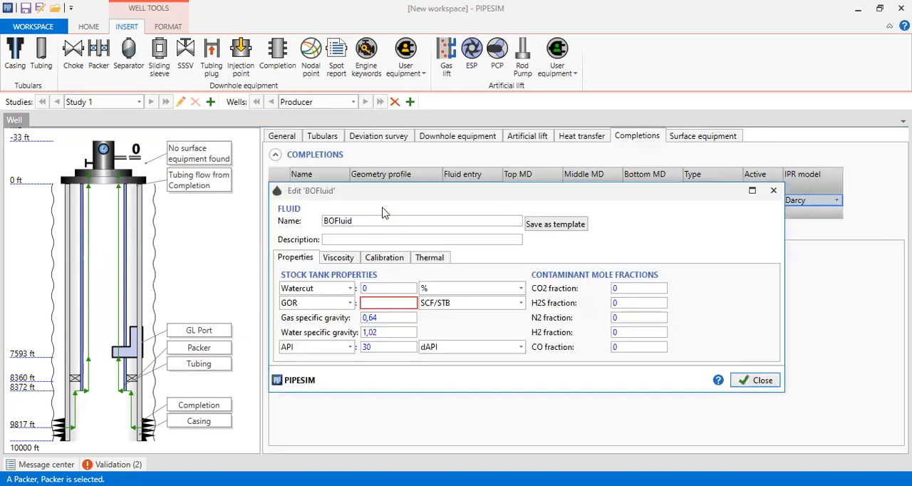
type("Fluid")
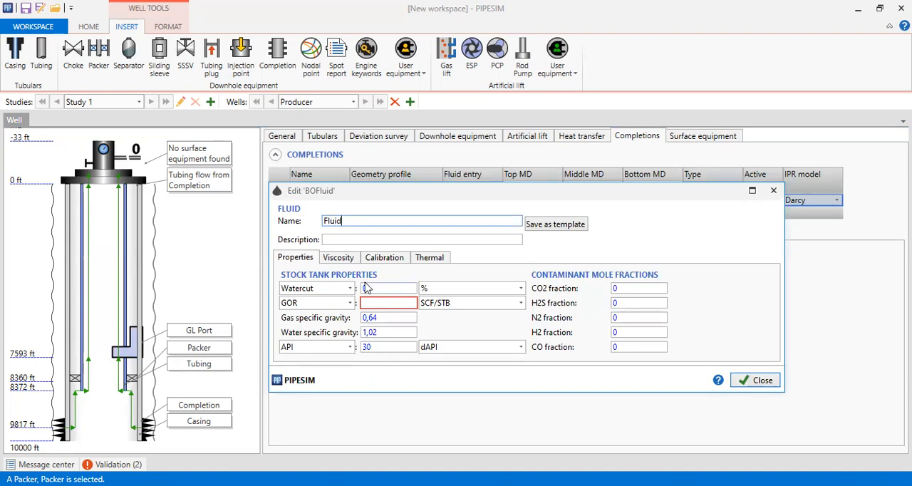
left_click(376, 303)
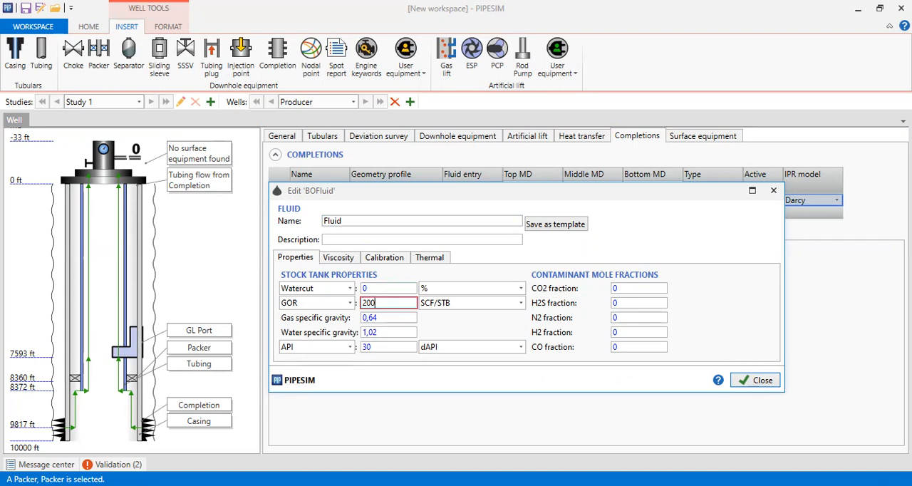
left_click(383, 318)
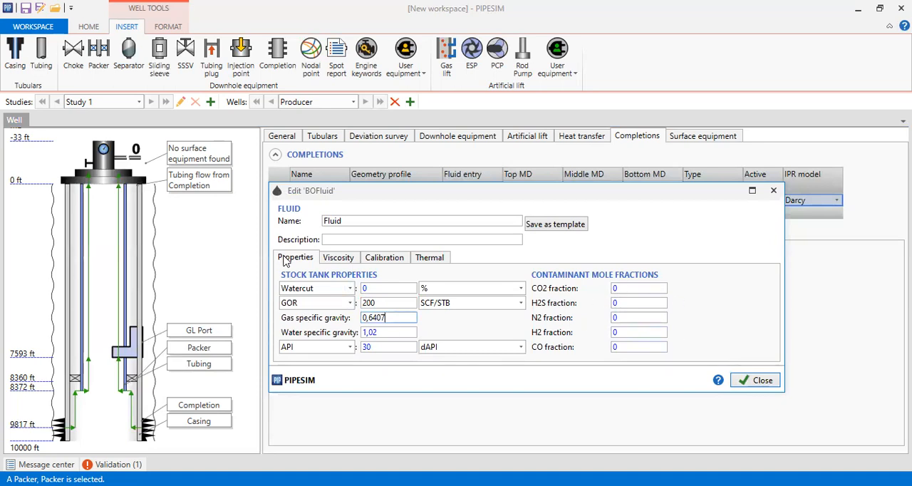
Step: Review the fluid's viscosity correlations, calibration data and thermal properties, and close the fluid editor
left_click(338, 258)
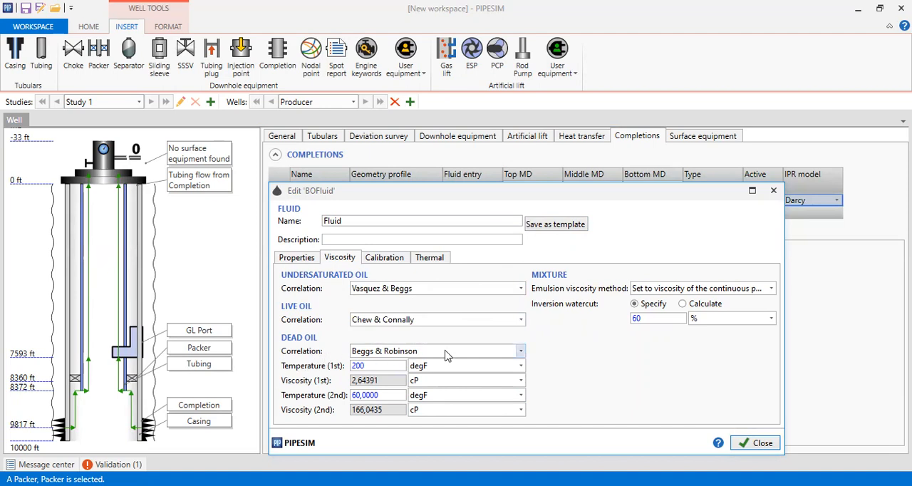
left_click(521, 289)
left_click(573, 345)
left_click(382, 262)
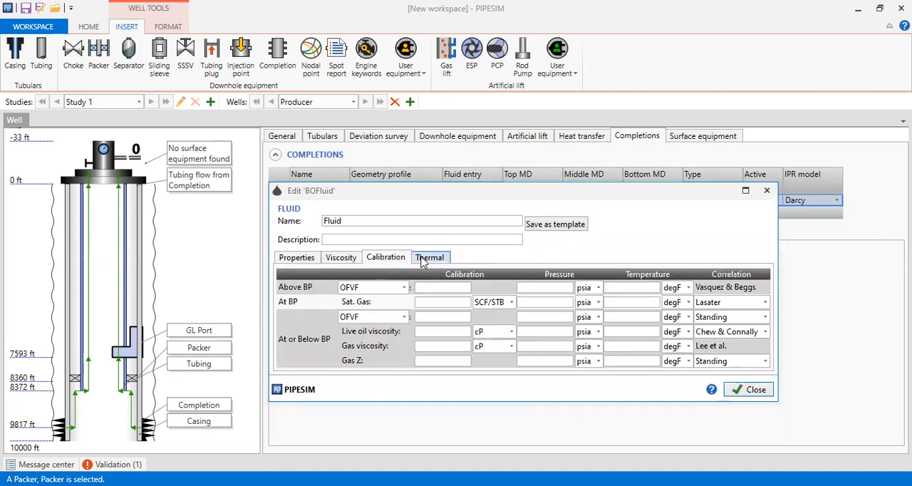
left_click(417, 259)
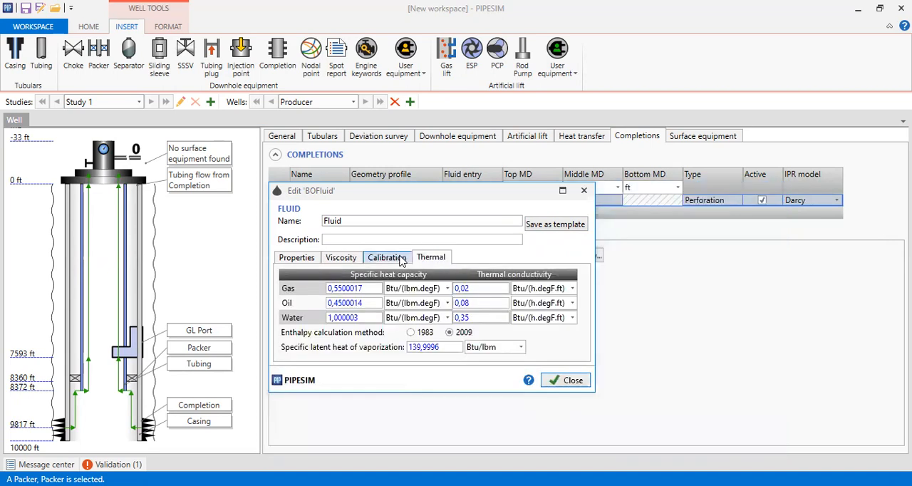
left_click(306, 259)
left_click(759, 383)
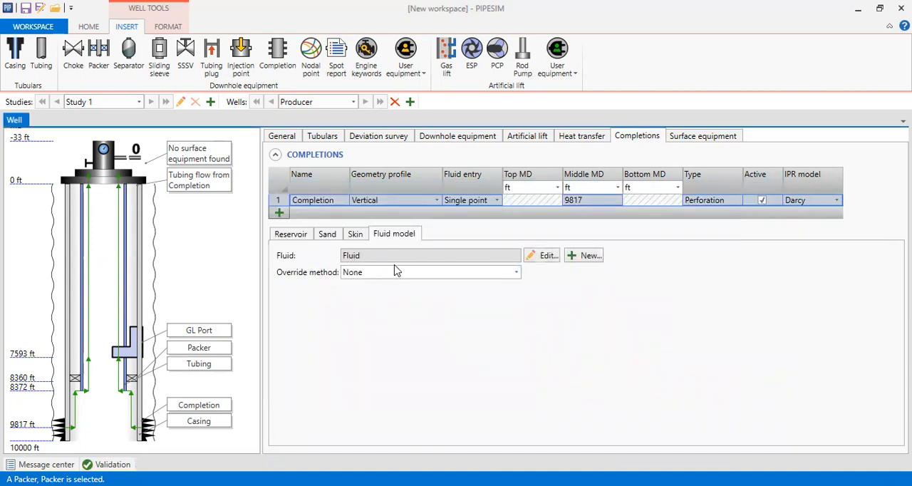
Step: Examine the completion's inflow performance as a data table and return to the plot
left_click(300, 241)
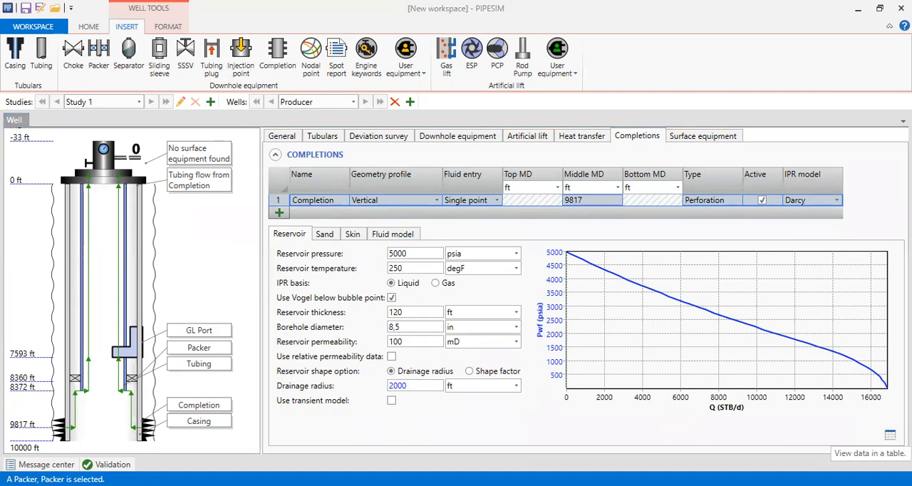
left_click(890, 436)
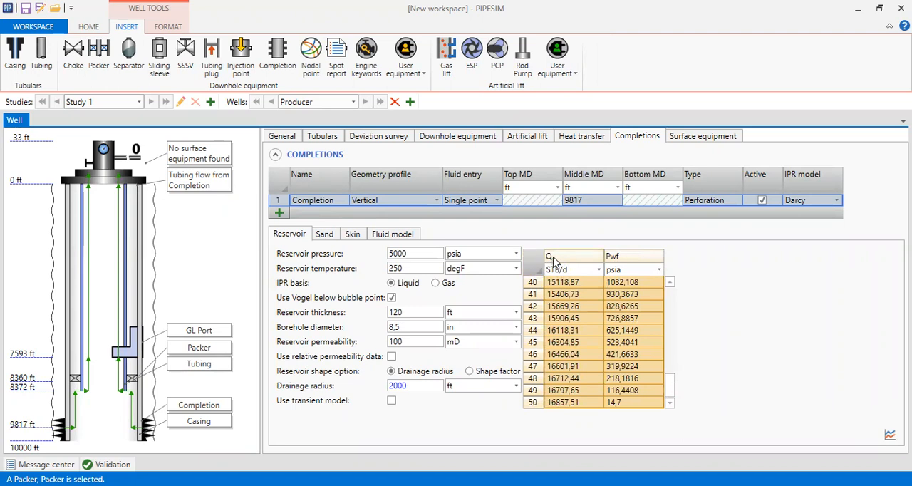
left_click_drag(673, 383, 671, 296)
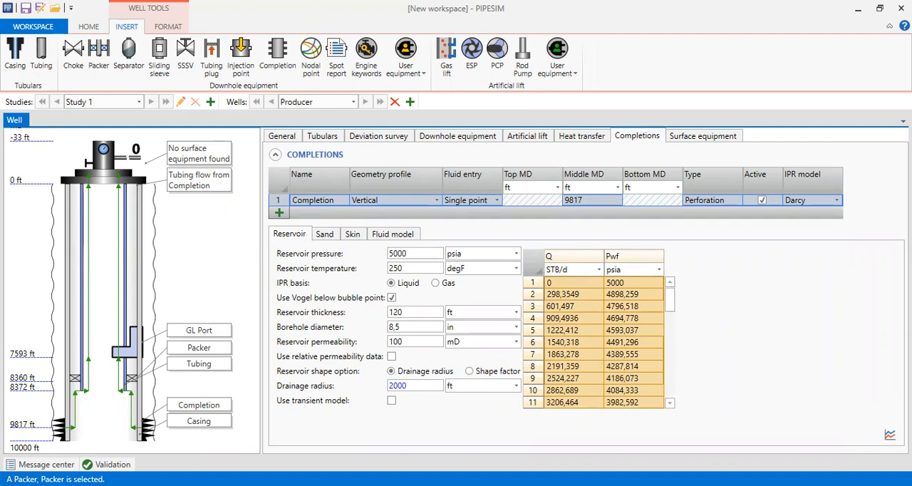
left_click(890, 434)
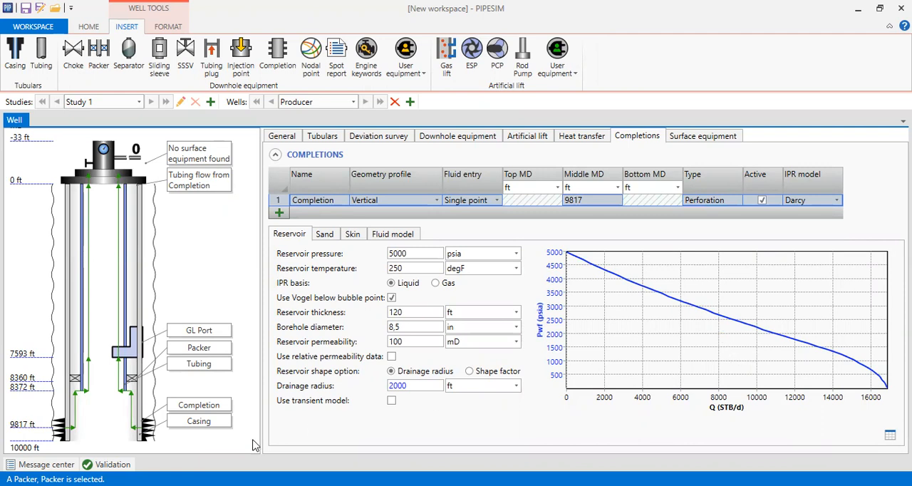
mouse_move(113, 465)
Step: Launch a nodal analysis for the well with its nodal point at the bottomhole
left_click(91, 29)
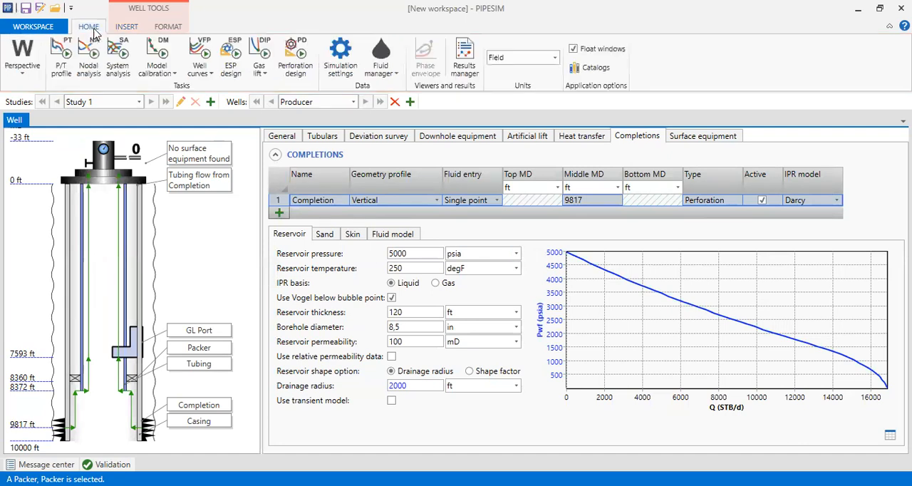
left_click(87, 74)
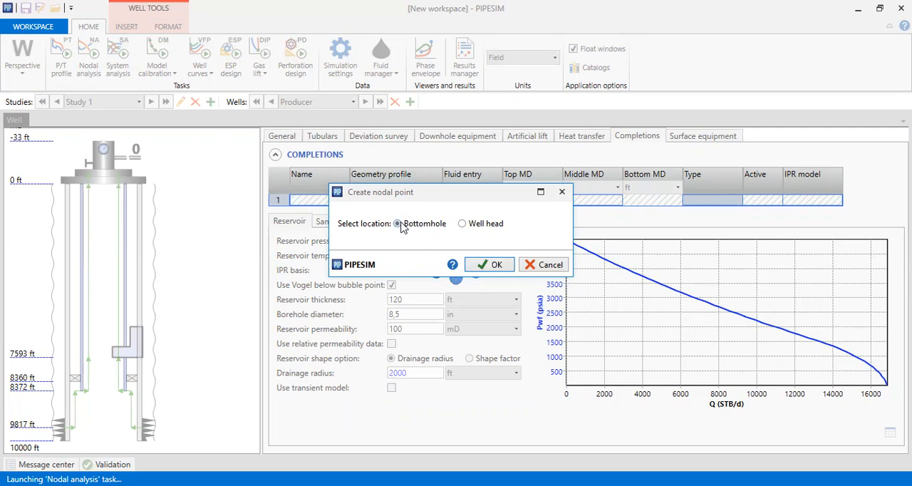
left_click(492, 264)
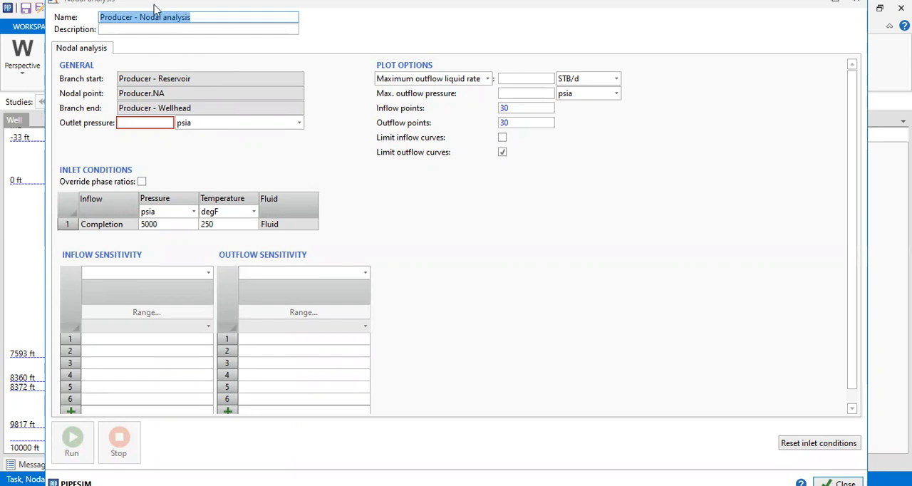
Step: Set the nodal analysis outlet pressure to 300 psia
left_click_drag(154, 5, 349, 25)
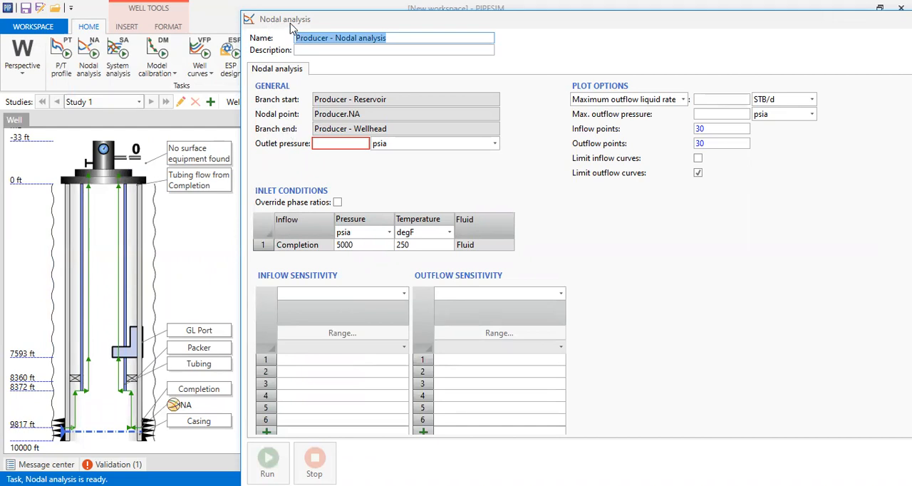
left_click_drag(290, 23, 242, 24)
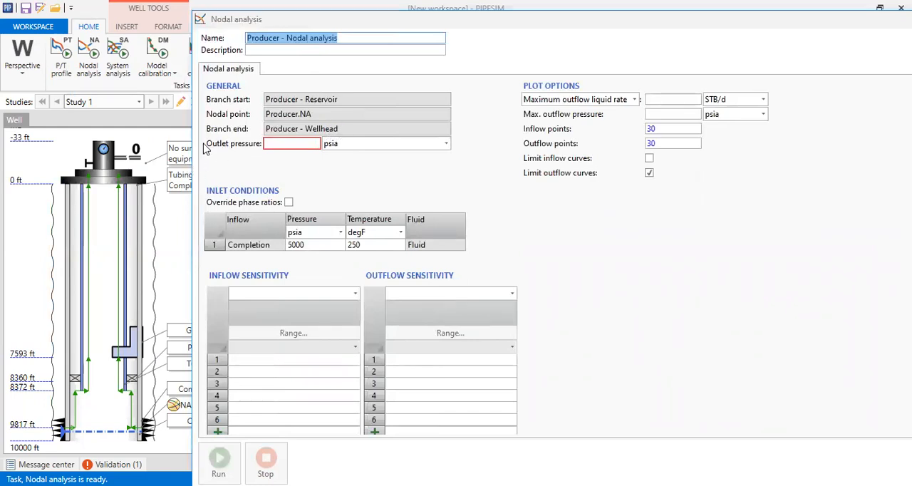
left_click(306, 141)
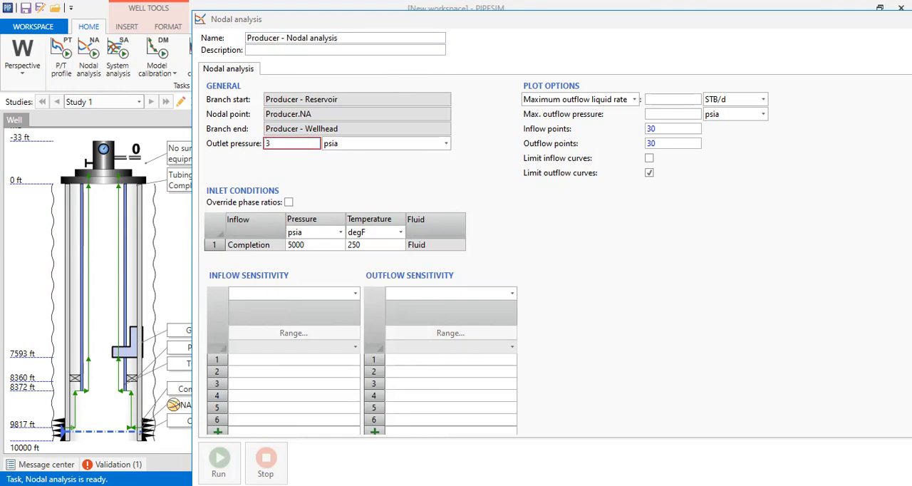
Step: Confirm the outlet pressure entry and run the nodal analysis
left_click(519, 249)
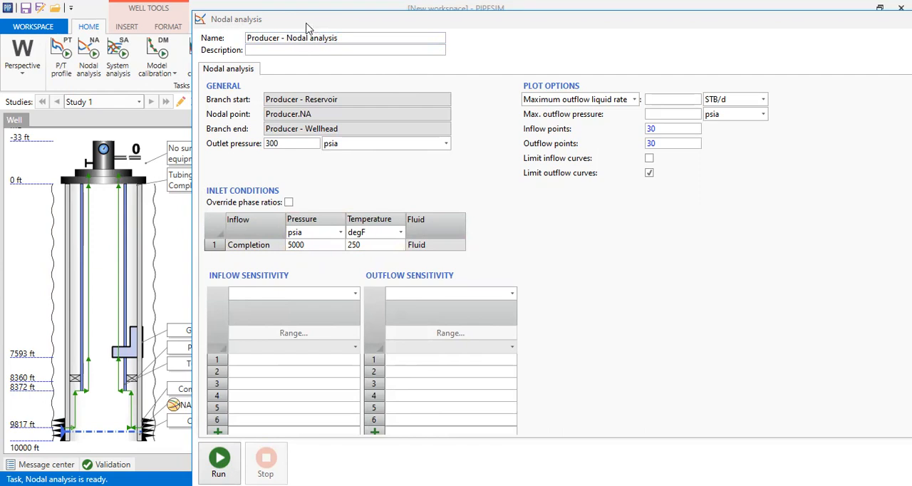
left_click_drag(306, 23, 181, 13)
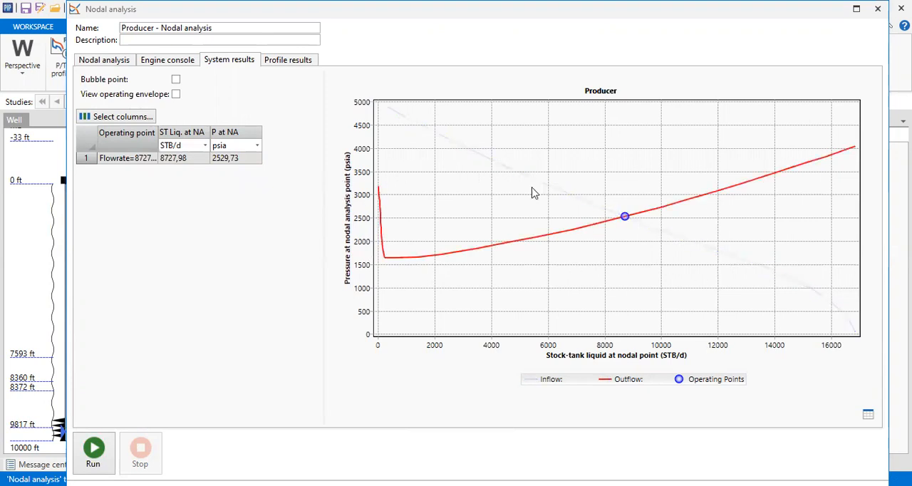
Step: Examine the nodal analysis system results as a data table and return to the inflow and outflow plot
left_click(868, 415)
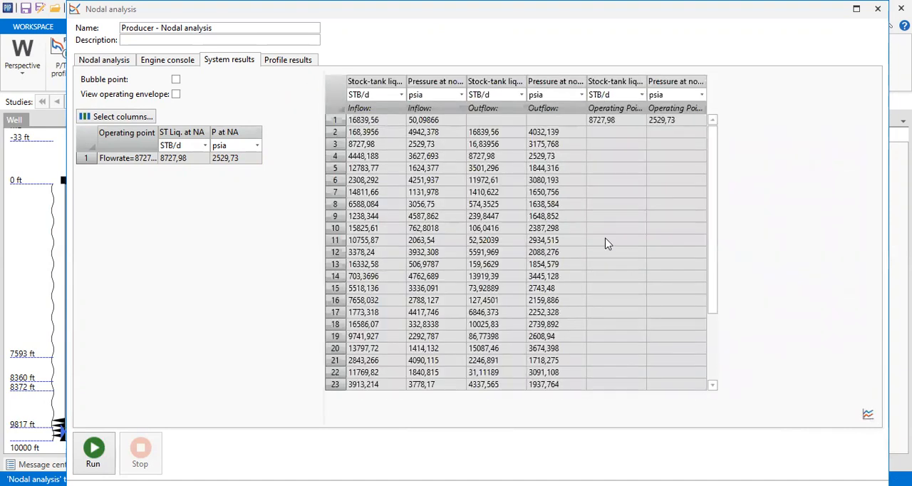
mouse_move(715, 140)
left_mouse_down()
mouse_move(705, 224)
mouse_move(706, 135)
left_mouse_up()
left_click(336, 88)
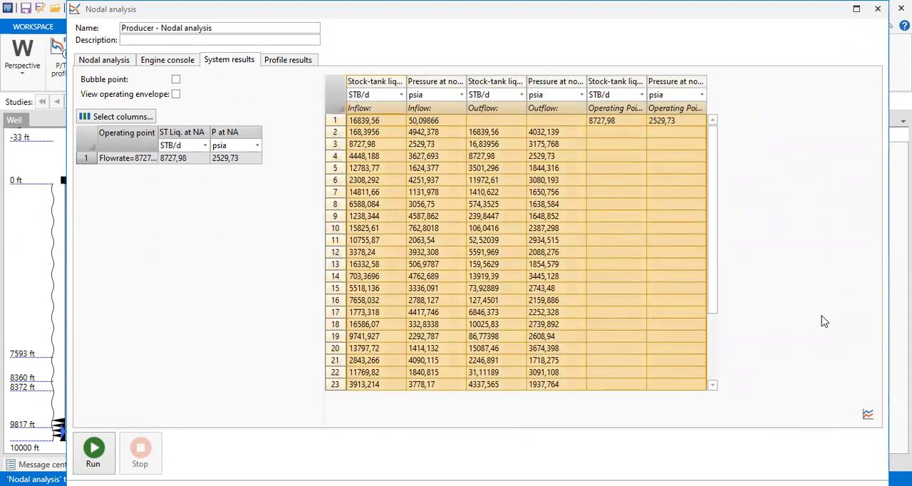
left_click(868, 415)
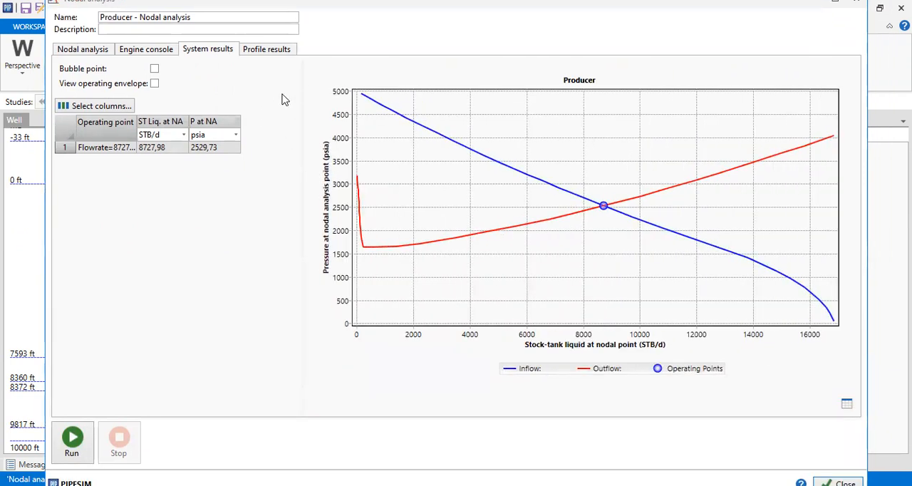
Step: Review the pressure versus elevation profile results as a plot and as a data table, and return to the plot
left_click(283, 53)
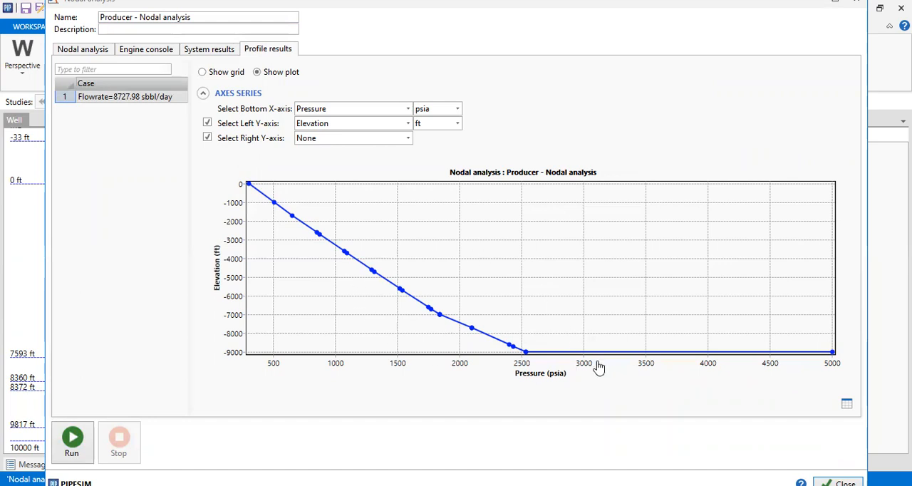
left_click(847, 405)
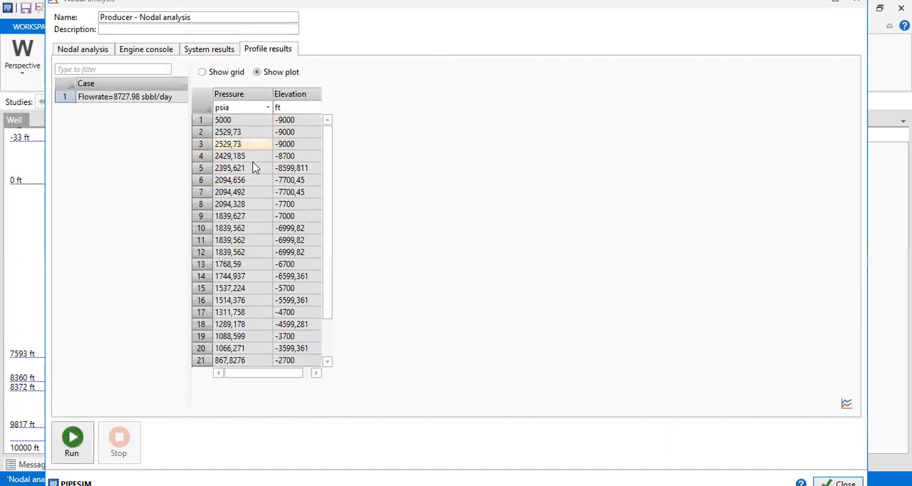
left_click(846, 404)
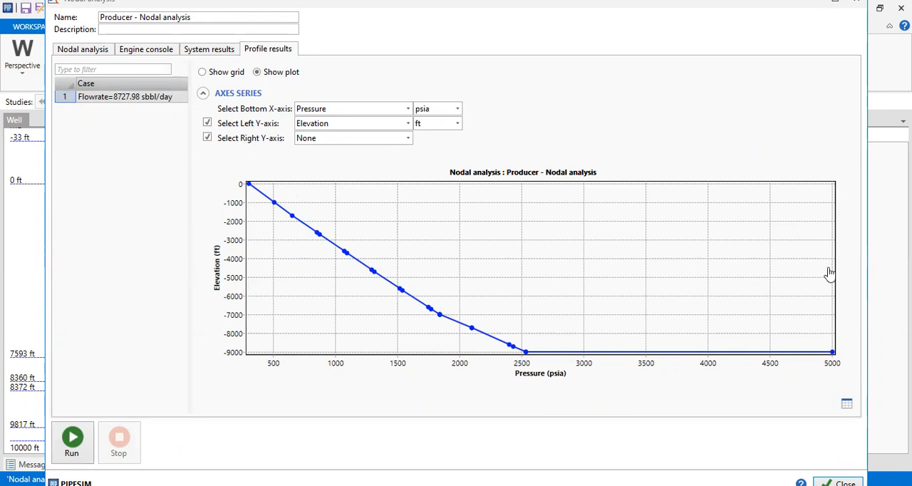
Step: Browse the variables offered for the profile plot's right Y-axis without choosing one, and return to the system results
left_click(408, 138)
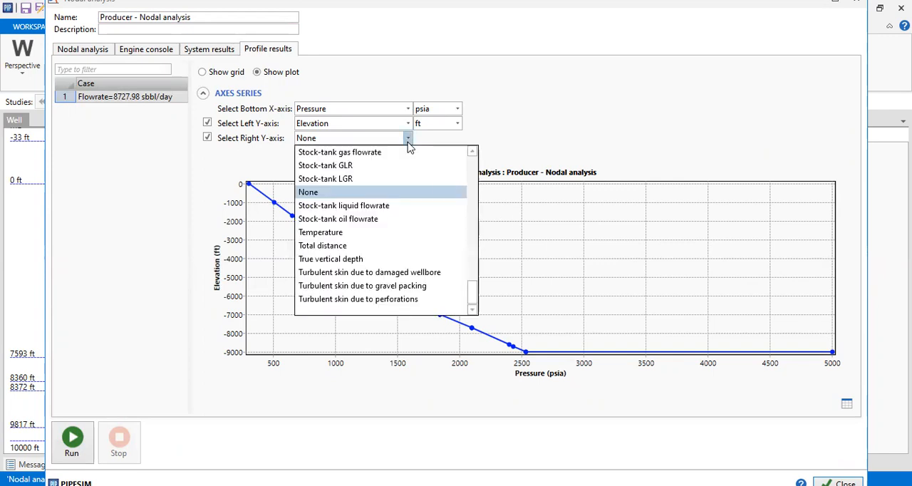
left_click_drag(474, 303, 472, 210)
left_click(531, 137)
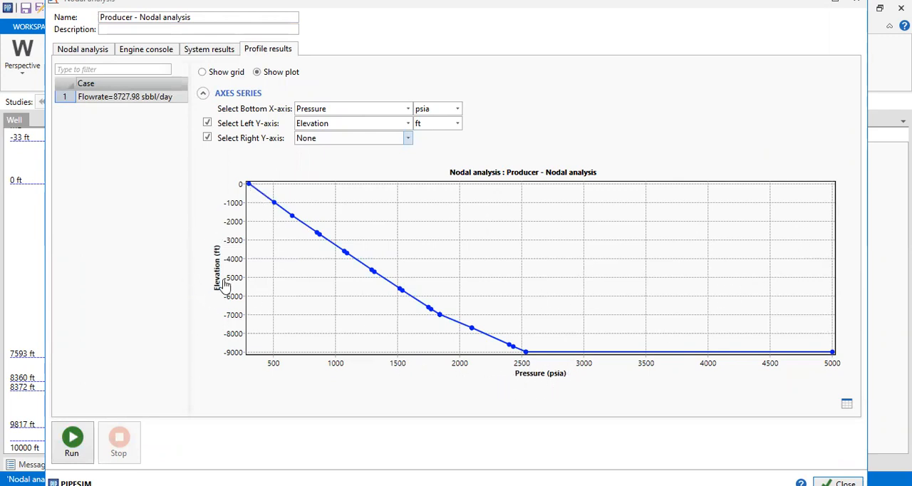
left_click(214, 49)
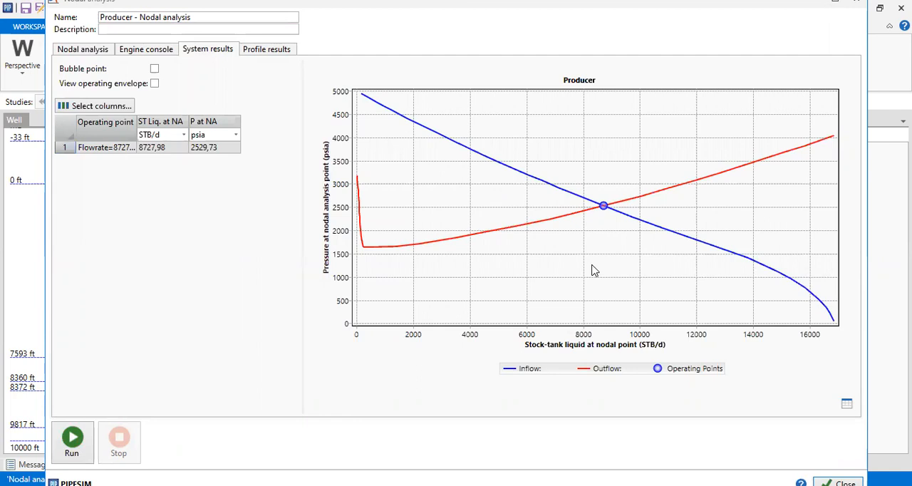
Step: Set the inflow sensitivity of the nodal analysis to the completion's reservoir pressure
left_click(98, 55)
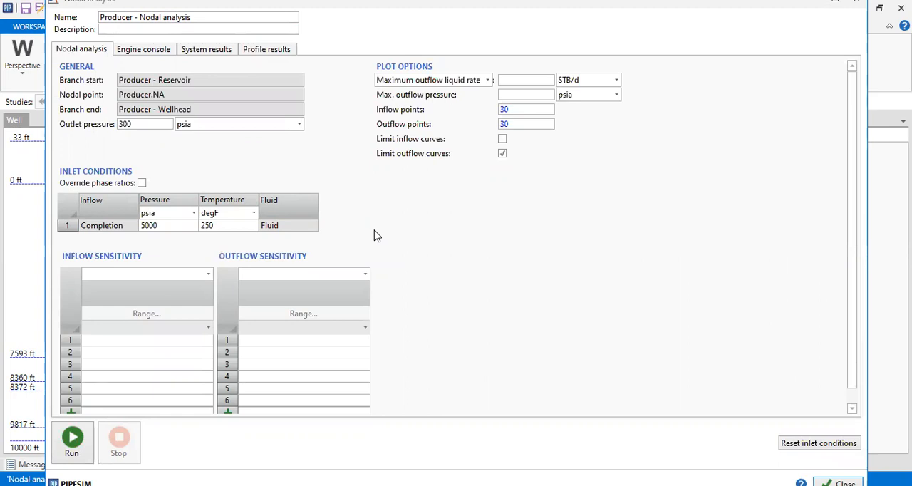
left_click(208, 273)
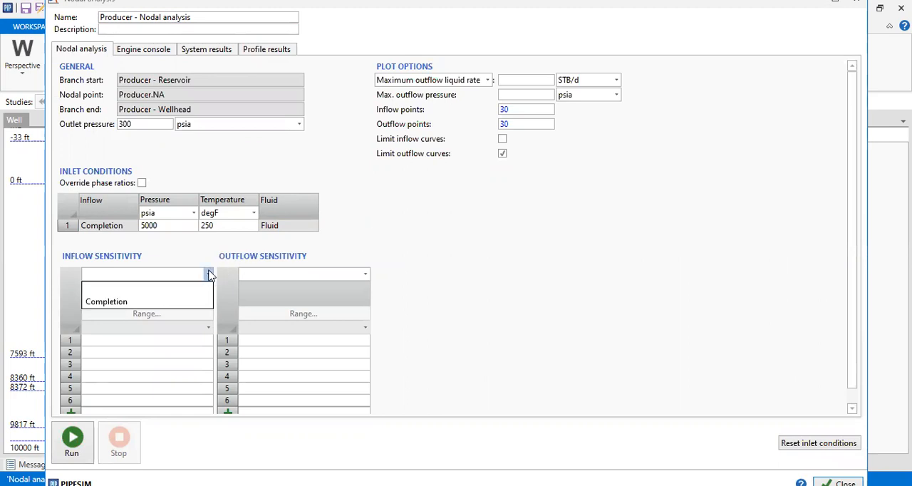
left_click(119, 303)
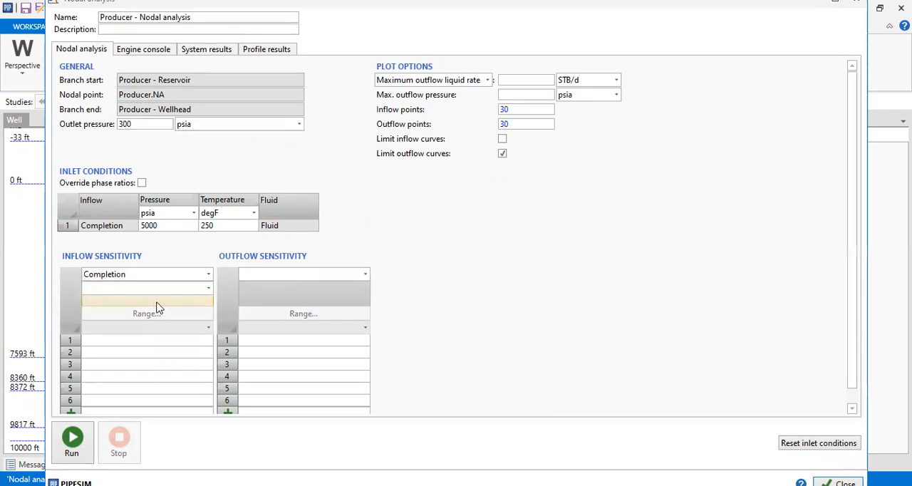
left_click(208, 289)
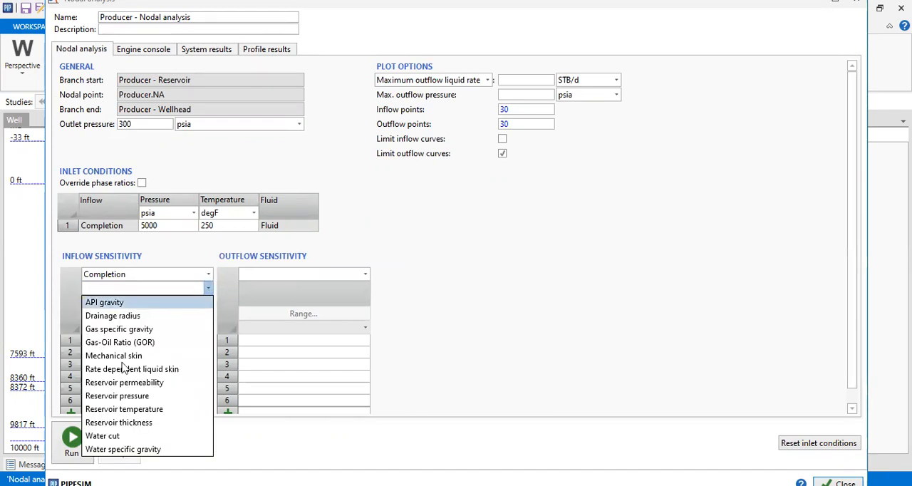
left_click(347, 243)
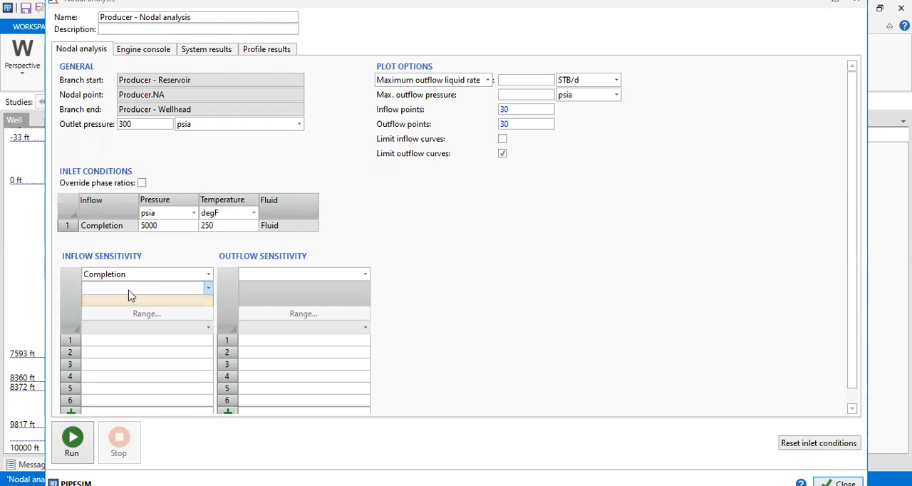
left_click(207, 288)
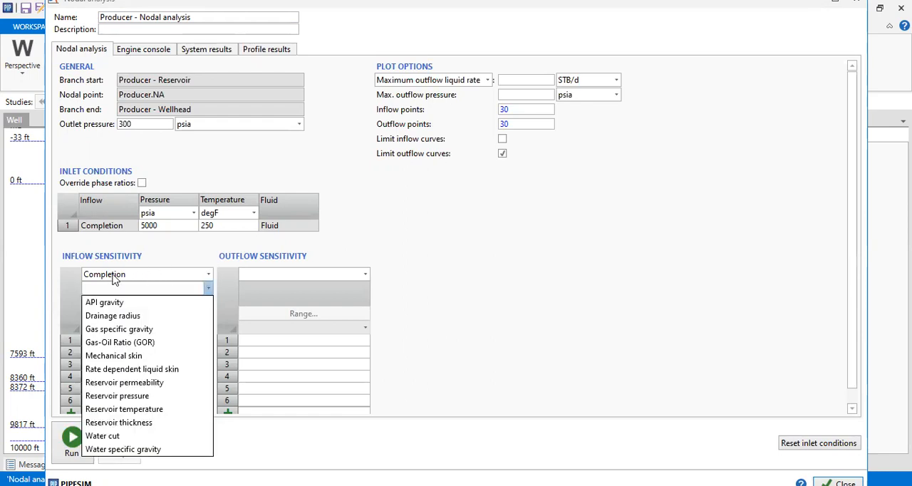
left_click(151, 395)
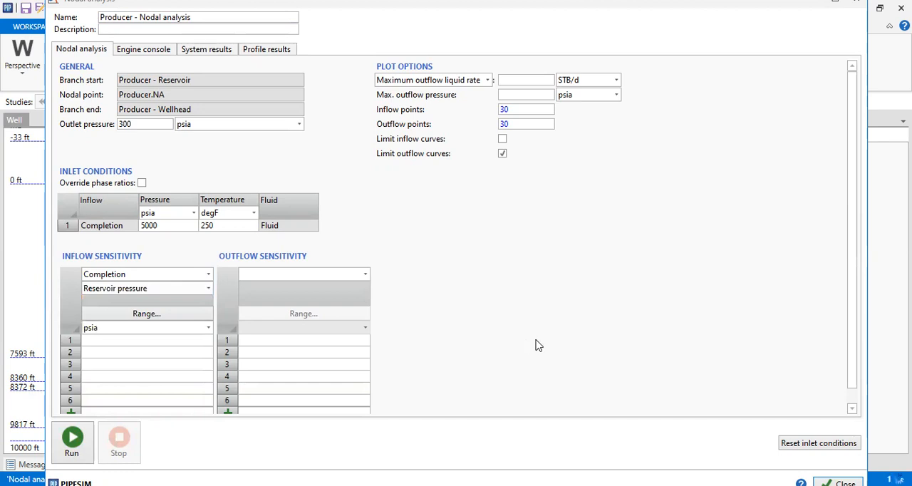
Step: Enter 3000, 4000 and 5000 psia as the reservoir pressure values of the inflow sensitivity
left_click(189, 344)
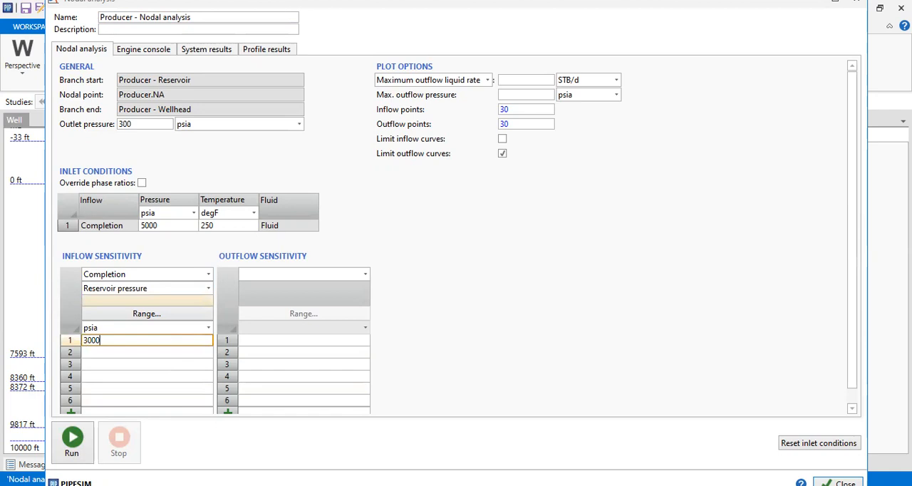
left_click(160, 352)
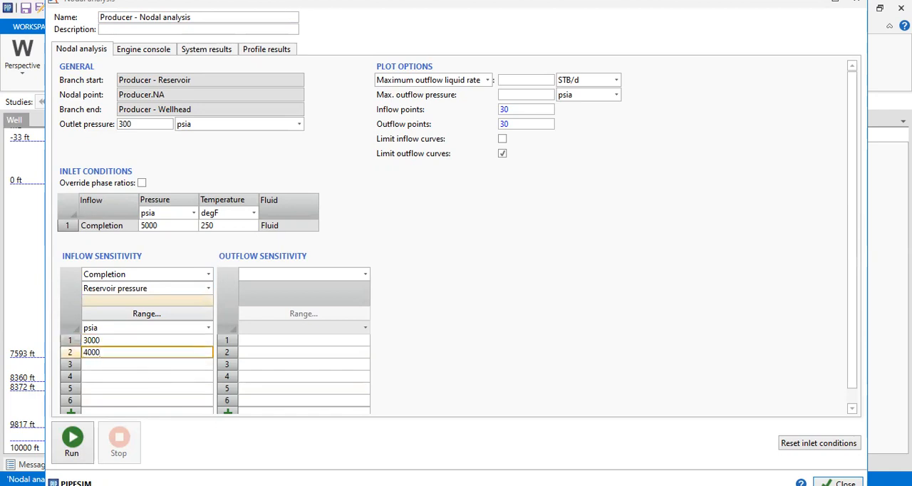
left_click(178, 366)
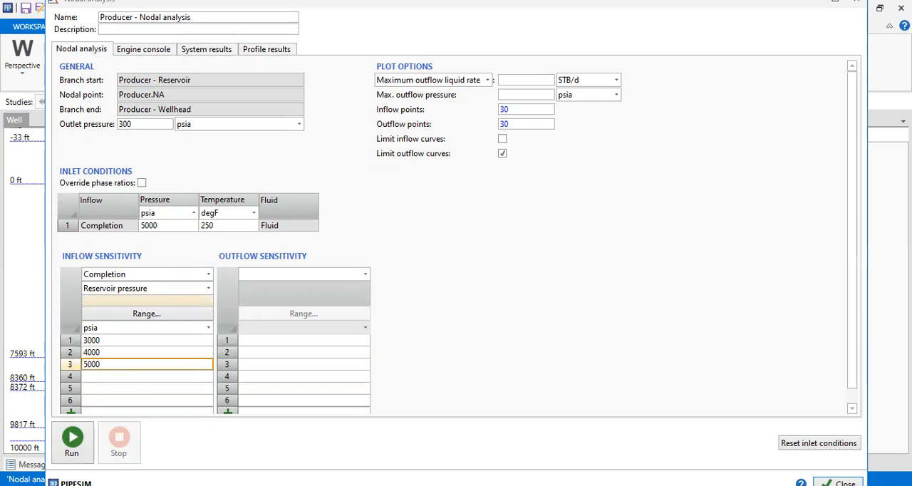
left_click(449, 368)
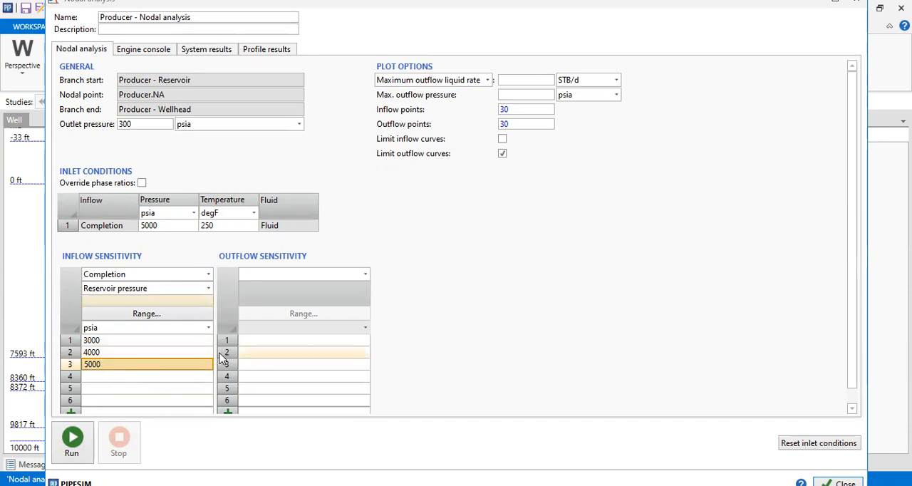
left_click(127, 353)
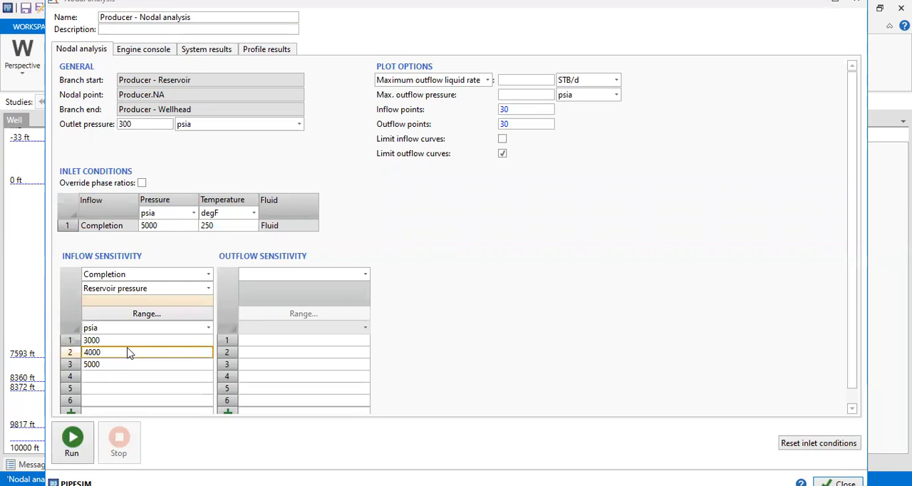
left_click(119, 354)
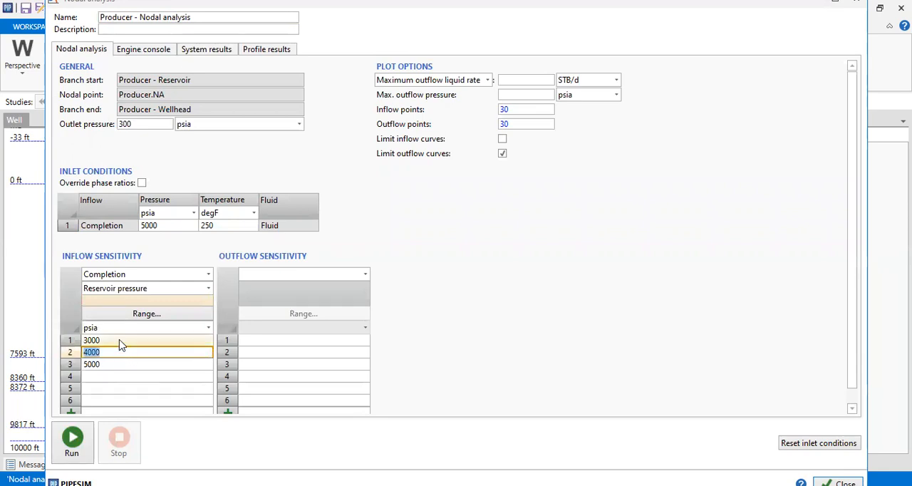
left_click(121, 345)
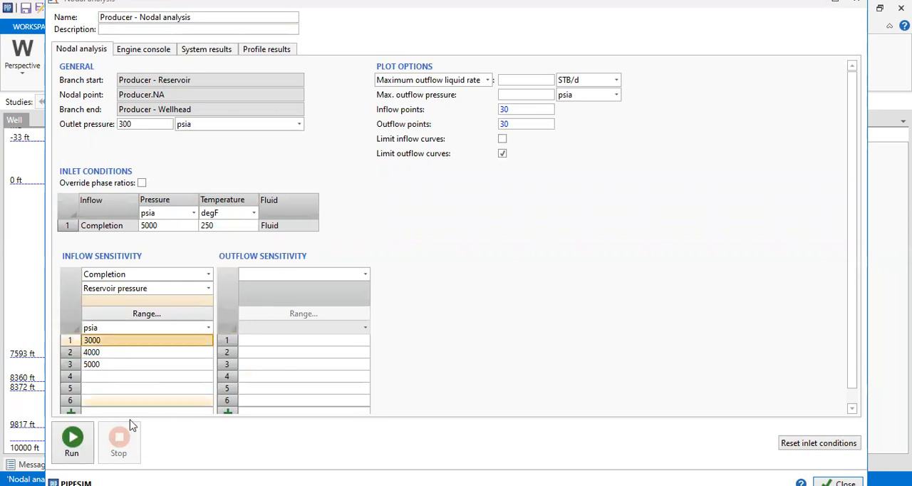
Step: Run the reservoir pressure sensitivity and widen the operating point column in the system results
left_click(74, 442)
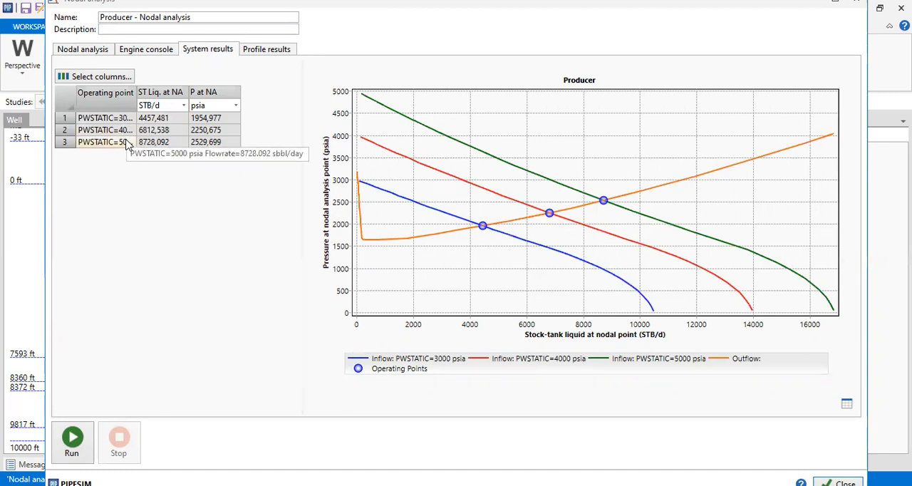
left_click_drag(135, 106, 161, 107)
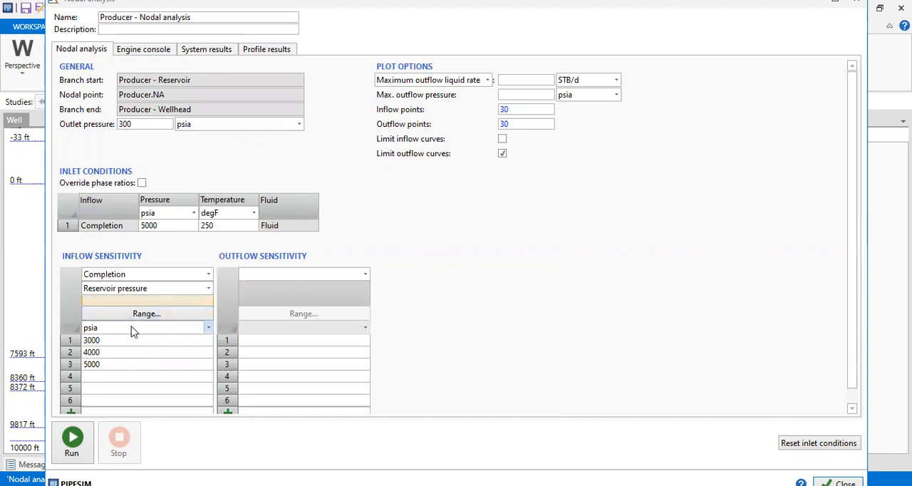
Step: Clear the inflow sensitivity and set the outflow sensitivity to the System Data outlet pressure
left_click(207, 277)
left_click(144, 291)
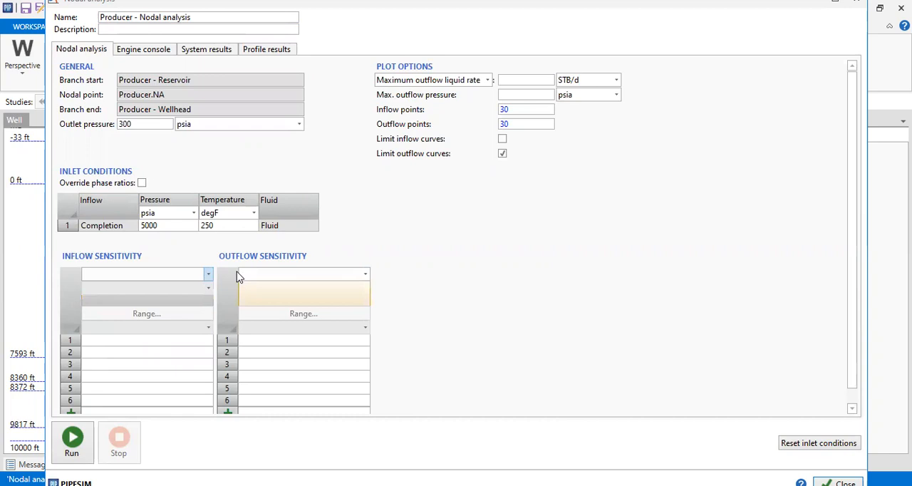
left_click(364, 275)
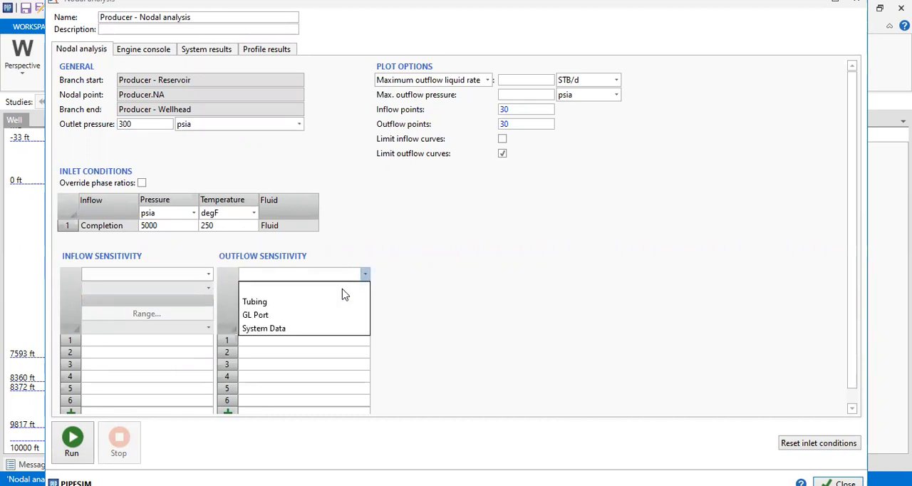
left_click(283, 331)
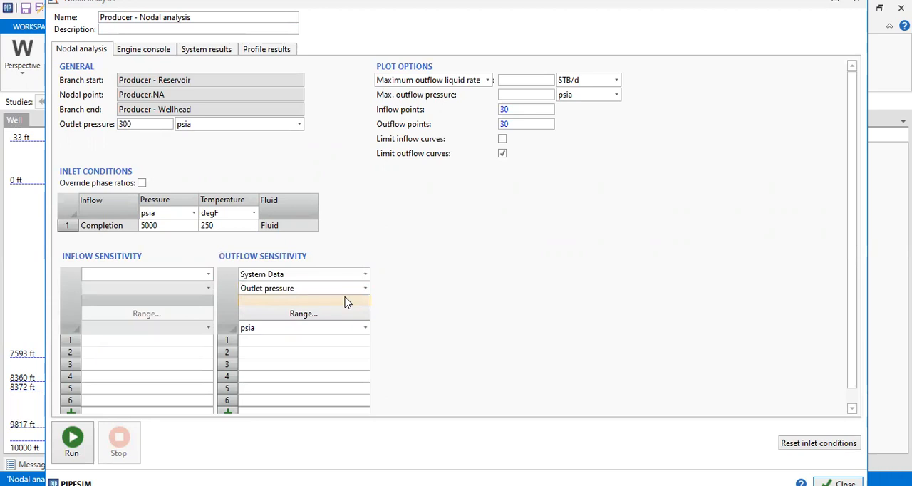
Step: Enter outlet pressures of 300 and 500 psia in the outflow sensitivity, and run the analysis before returning to its setup
left_click(322, 341)
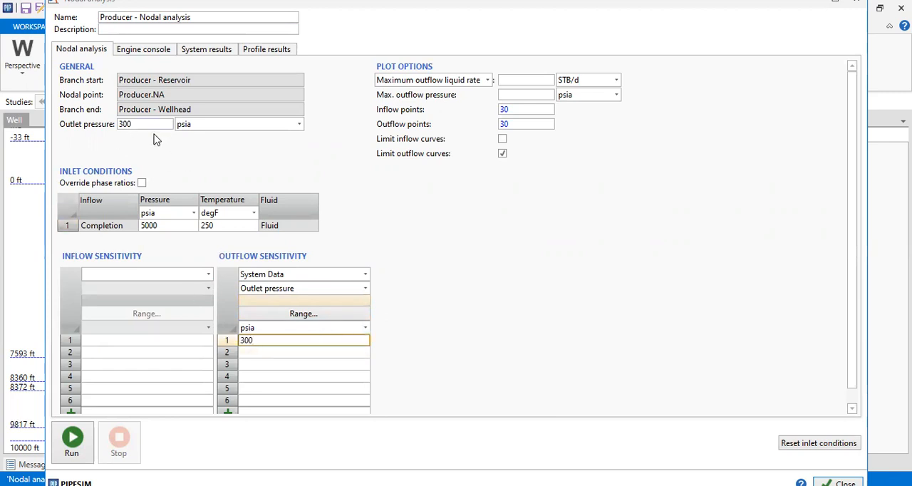
left_click(270, 354)
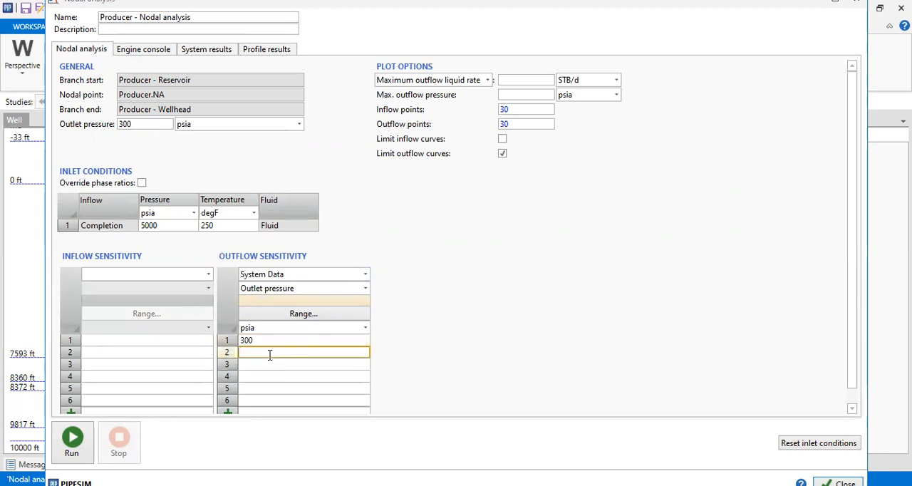
type("500")
key("Return")
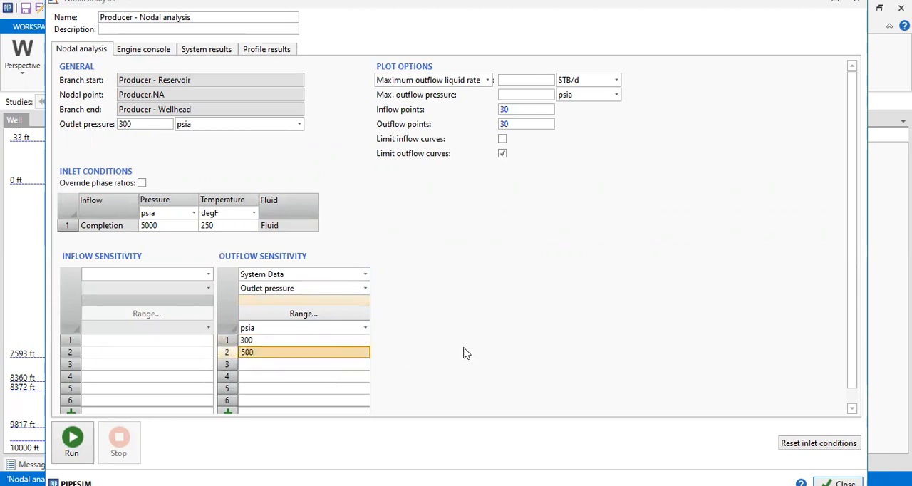
left_click(79, 448)
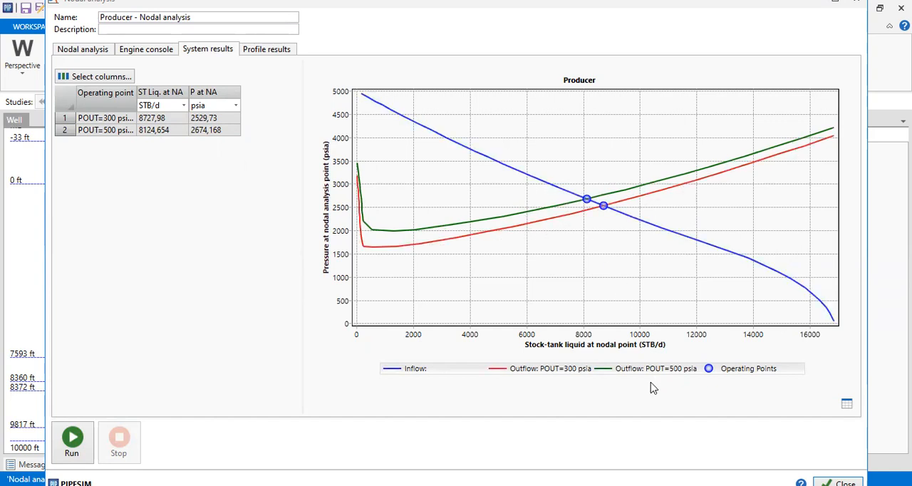
left_click(110, 57)
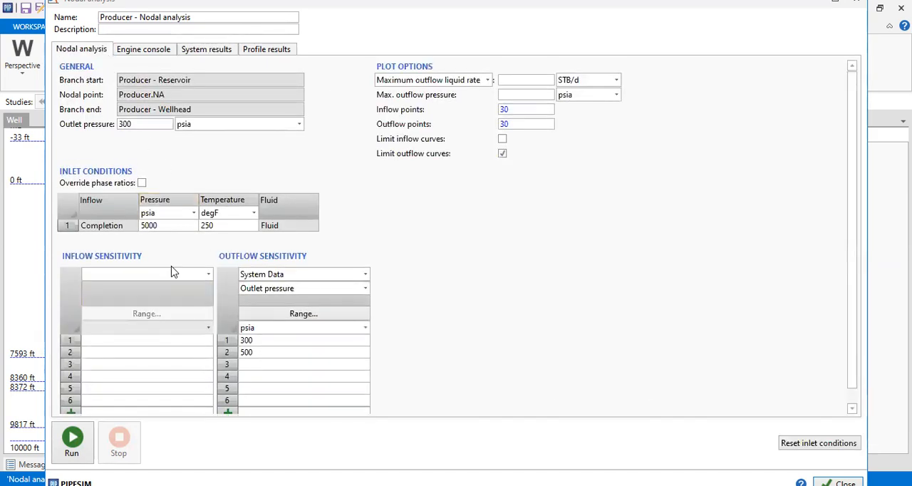
Step: Set the inflow sensitivity to the Completion reservoir pressure, keeping the outlet pressure outflow sensitivity
left_click(208, 274)
left_click(128, 302)
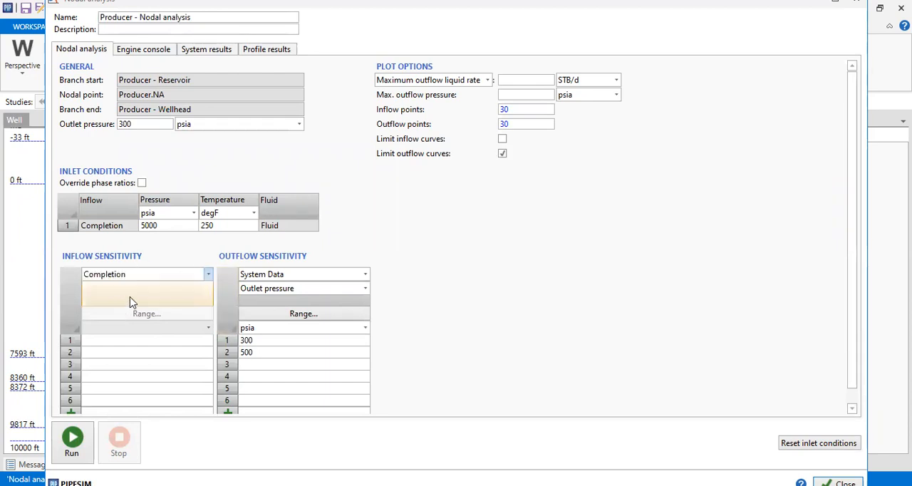
left_click(208, 288)
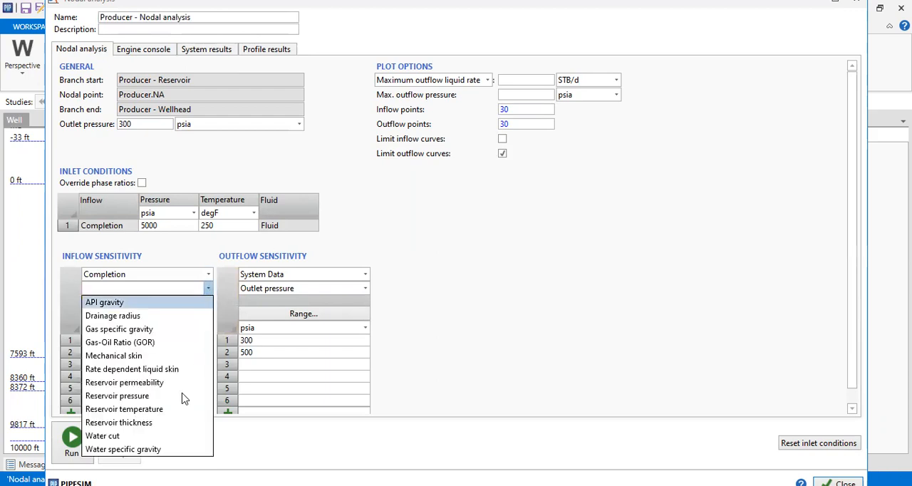
left_click(142, 396)
Step: Enter reservoir pressures of 3000, 4000 and 5000 psia in the inflow sensitivity, and run the combined nodal analysis
left_click(130, 342)
type("3000")
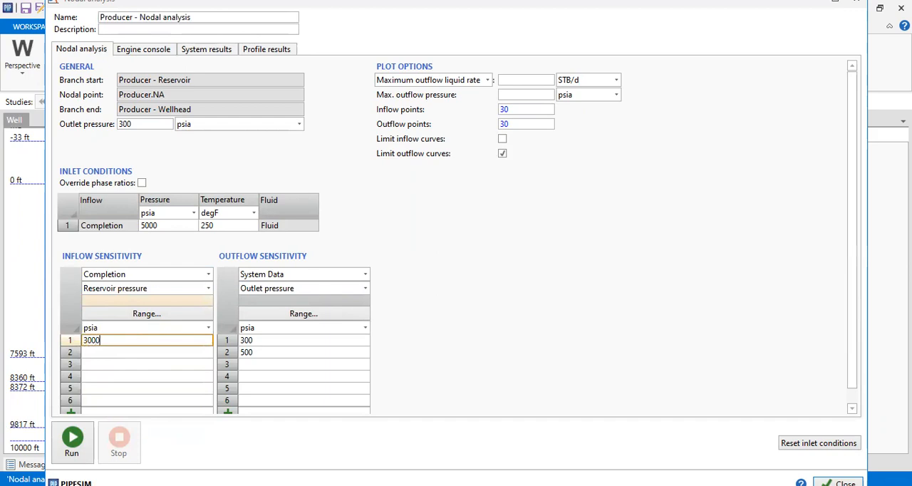
left_click(124, 352)
type("4000")
left_click(122, 365)
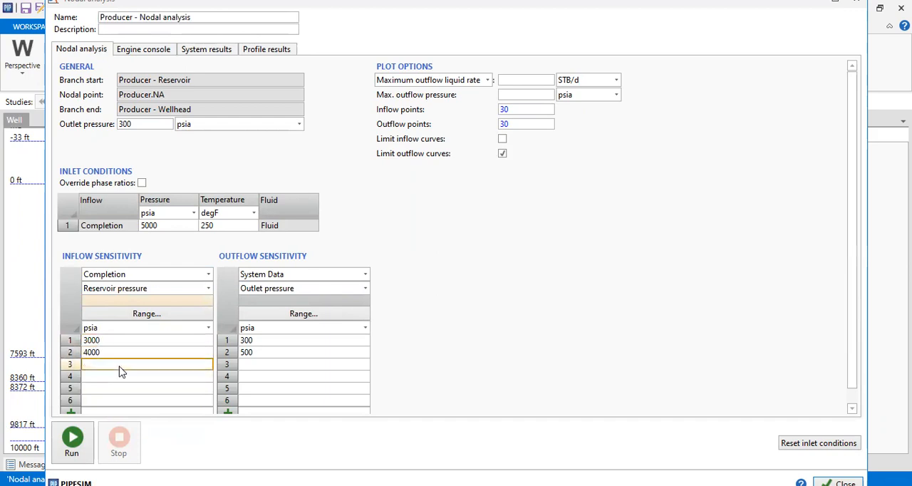
type("5000")
key("Return")
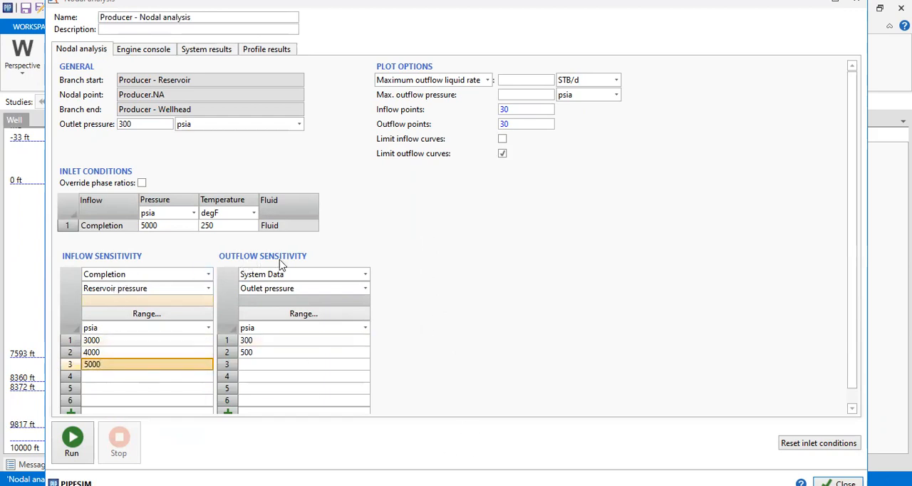
left_click(72, 440)
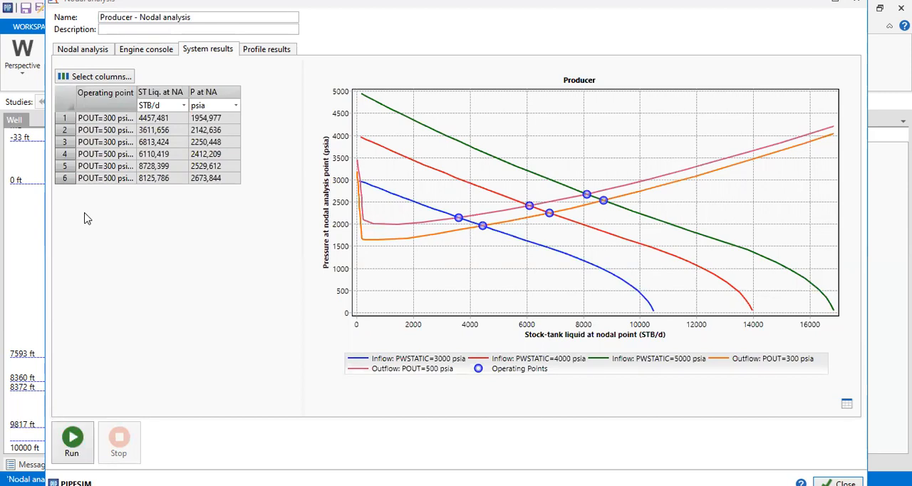
Step: Review the inflow sensitivity parameter choices, return to the system results, and narrow the nodal analysis window to uncover the well schematic
left_click(78, 51)
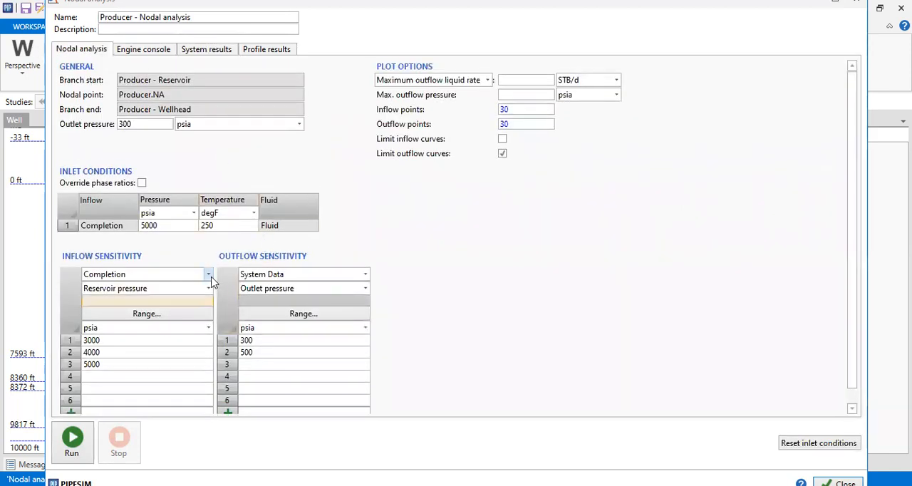
left_click(208, 288)
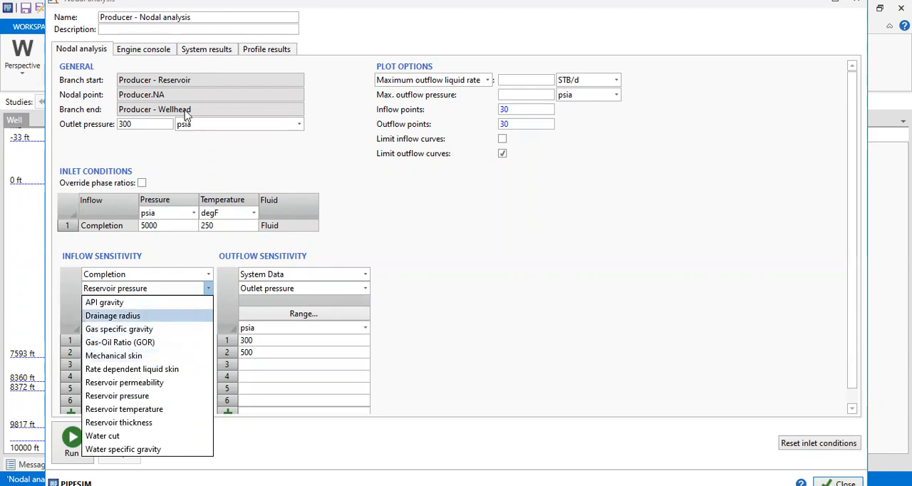
left_click(214, 55)
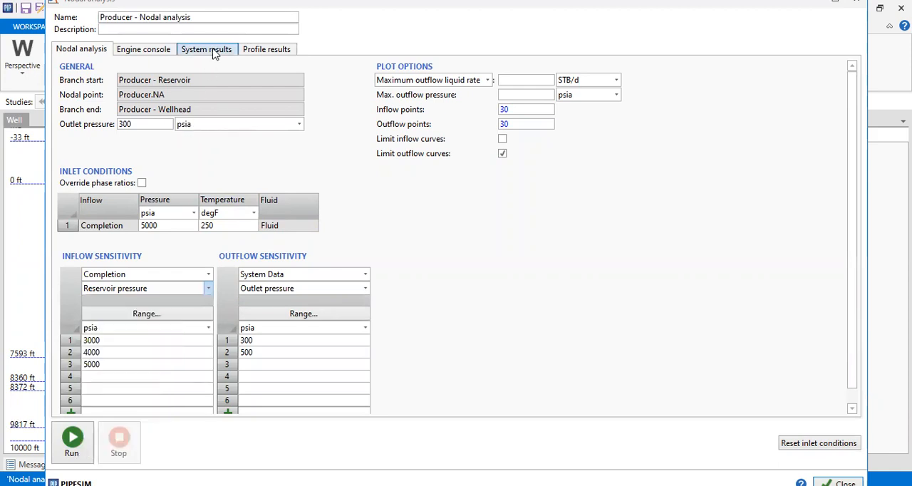
left_click(211, 51)
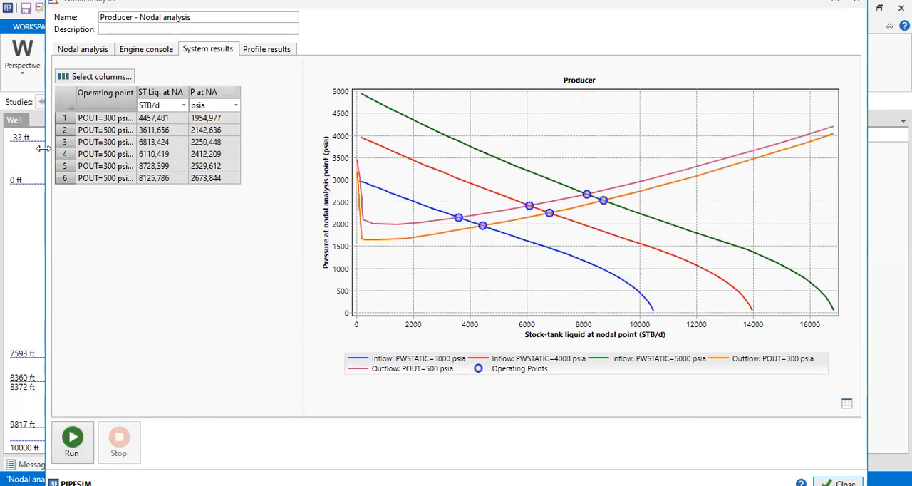
left_click_drag(43, 148, 294, 136)
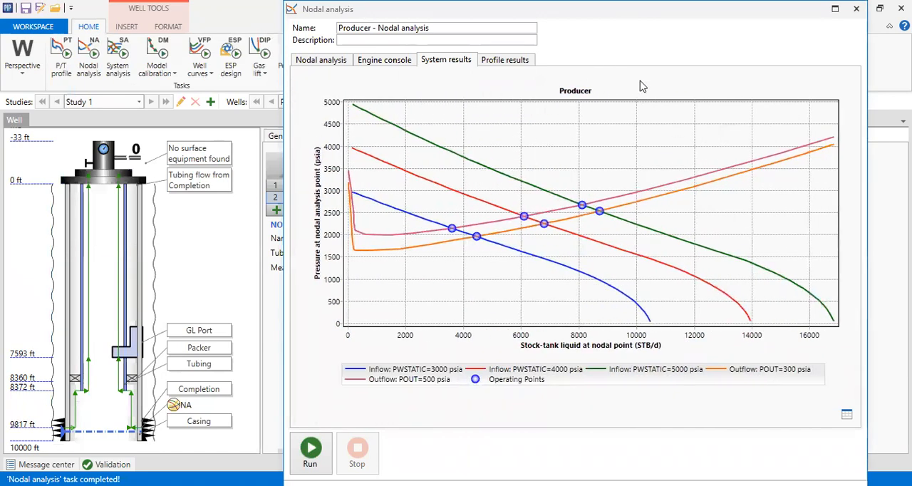